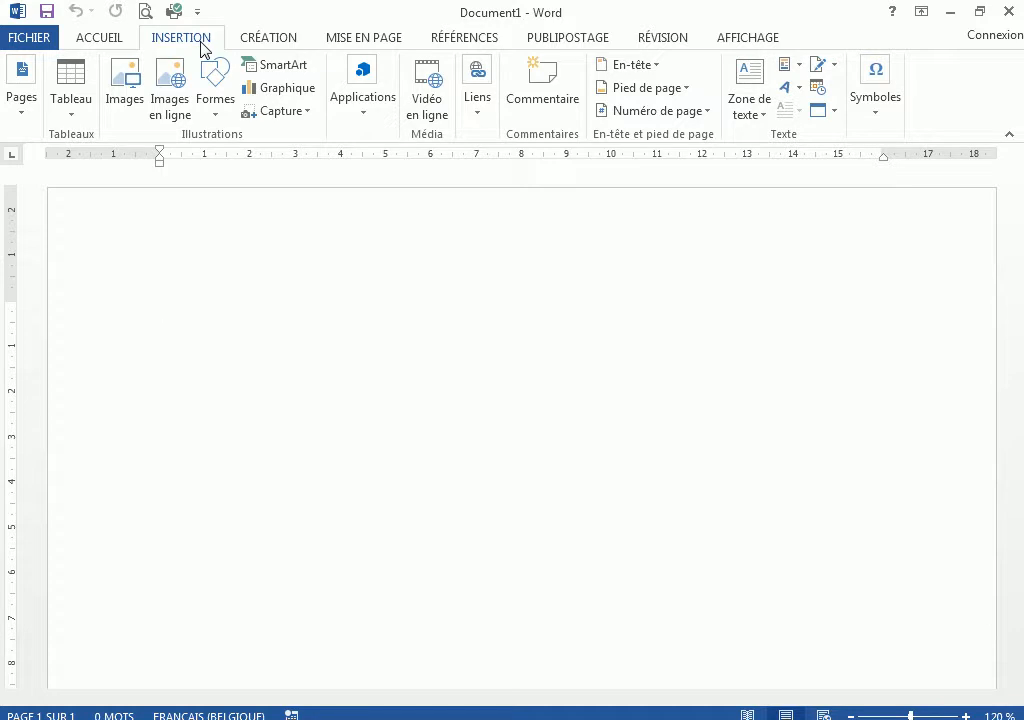
Insert a one-row, three-column table in the document and extend it by a second row
left_click(72, 84)
left_click(96, 160)
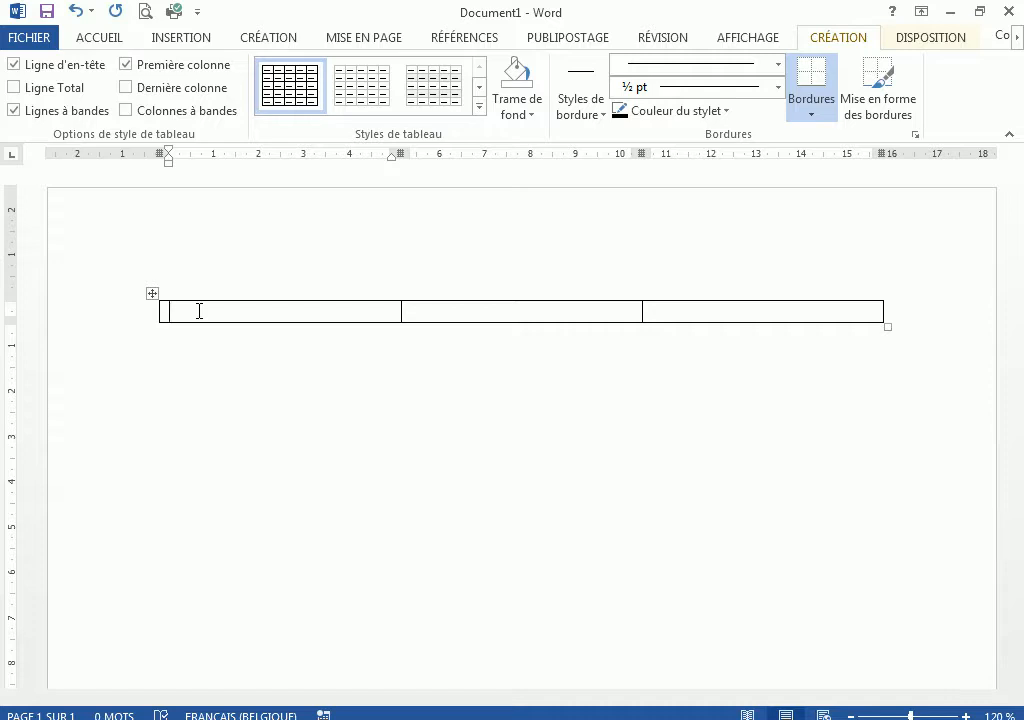
key("Tab")
key("Tab")
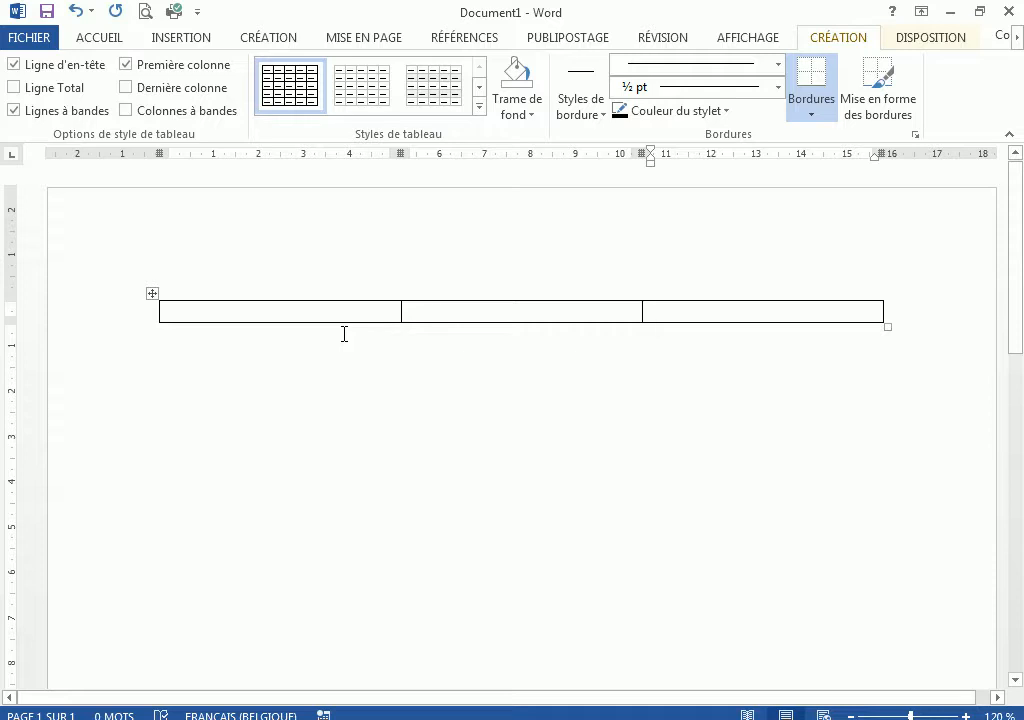
key("Tab")
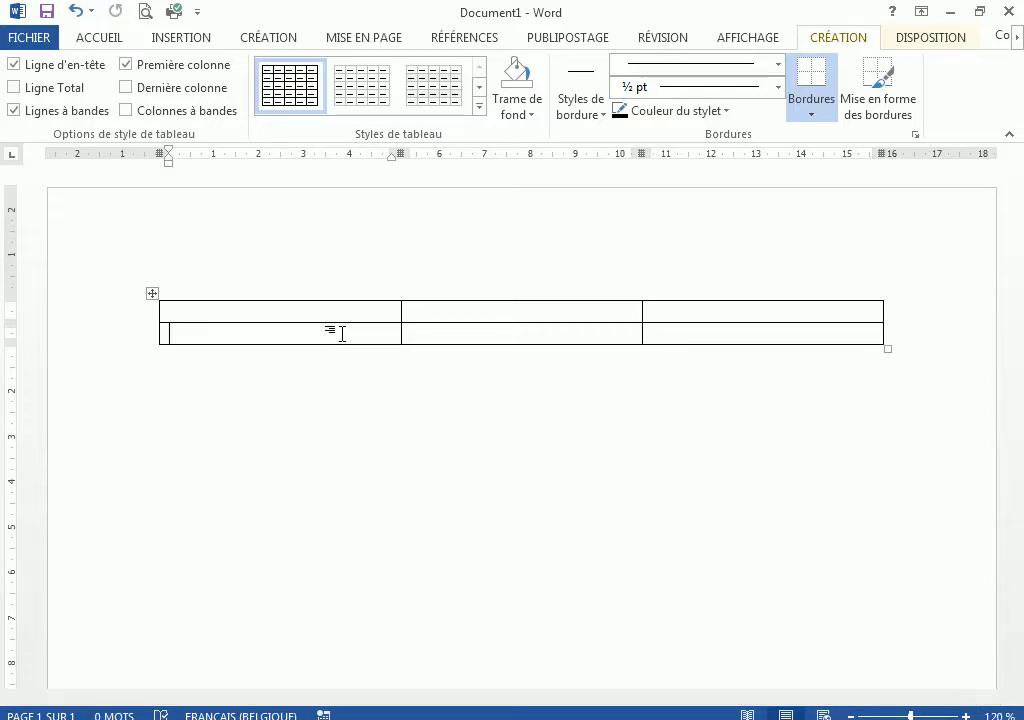
Extend the table by seven more rows at its end, for nine rows overall
key("Tab")
key("Tab")
key("Tab")
key("Tab")
key("Tab")
key("Tab")
key("Tab")
key("Tab")
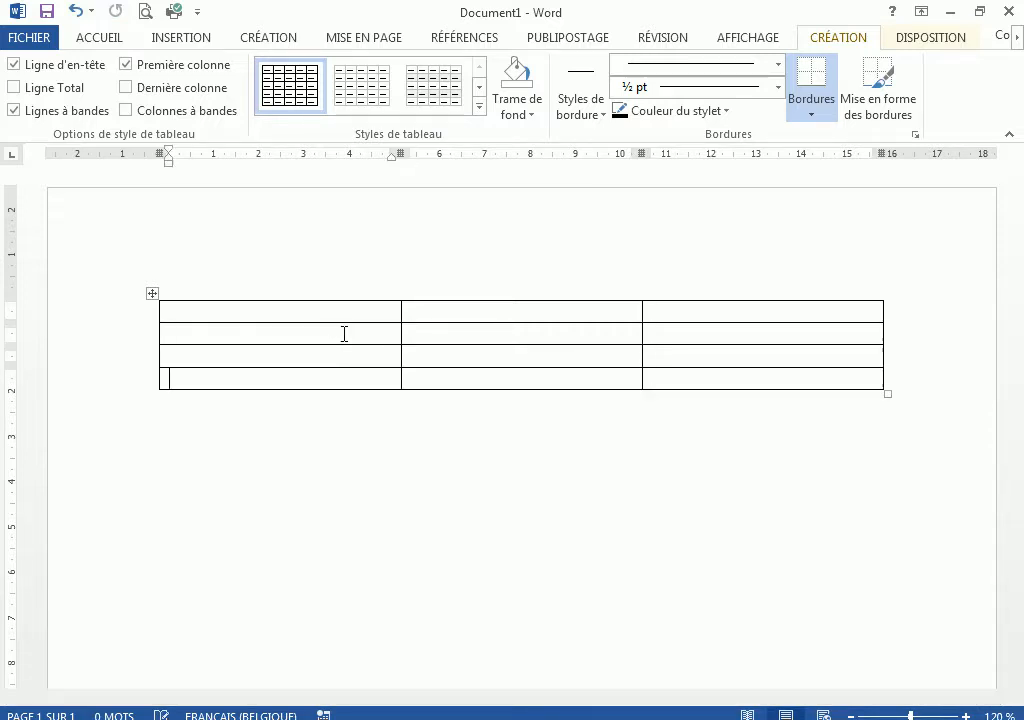
key("Tab")
key("Tab")
key("Tab")
key("Tab")
key("Tab")
key("Tab")
key("Tab")
key("Tab")
key("Tab")
key("Tab")
key("Tab")
key("Tab")
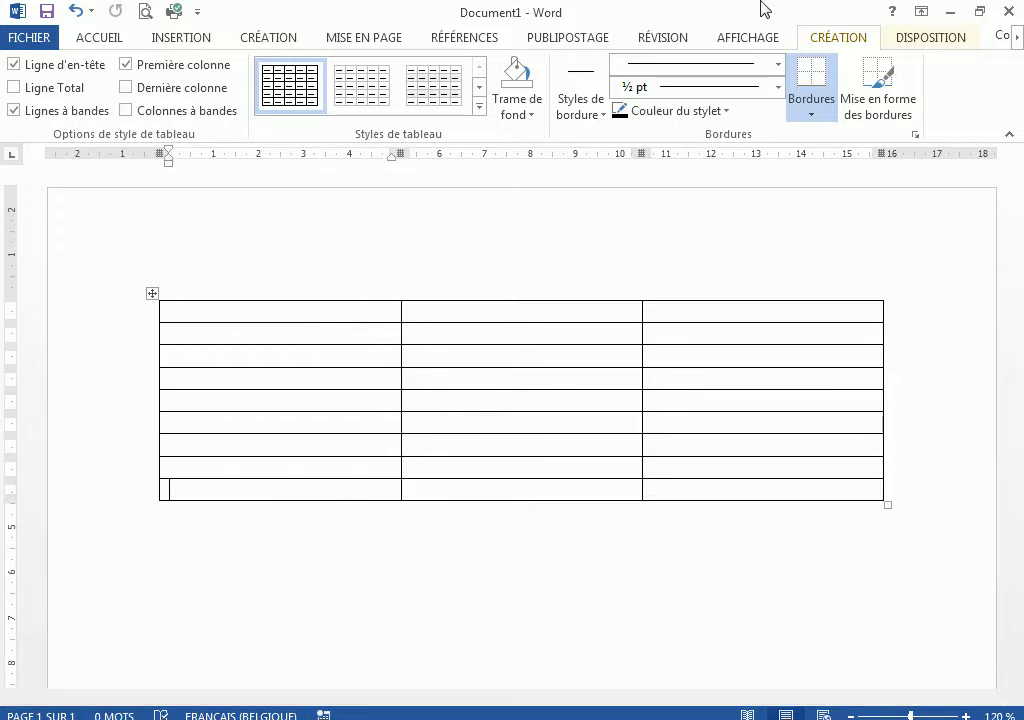
Switch to Publisher and move the standalone ر row up against the bottom edge of the letter table
left_click(951, 11)
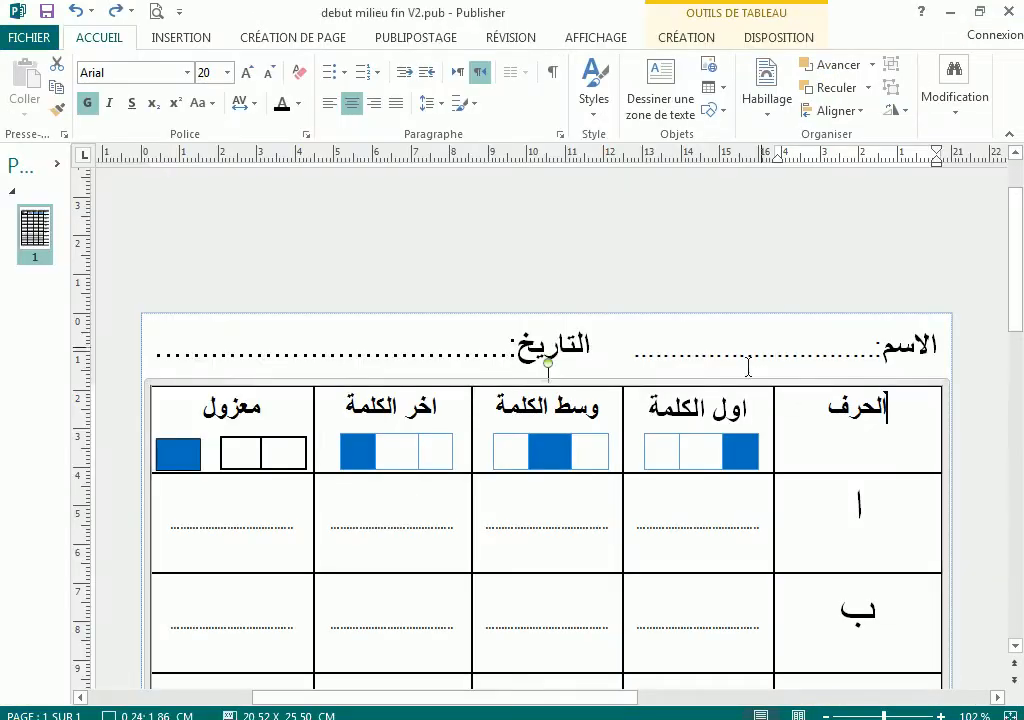
left_click_drag(1012, 247, 1012, 522)
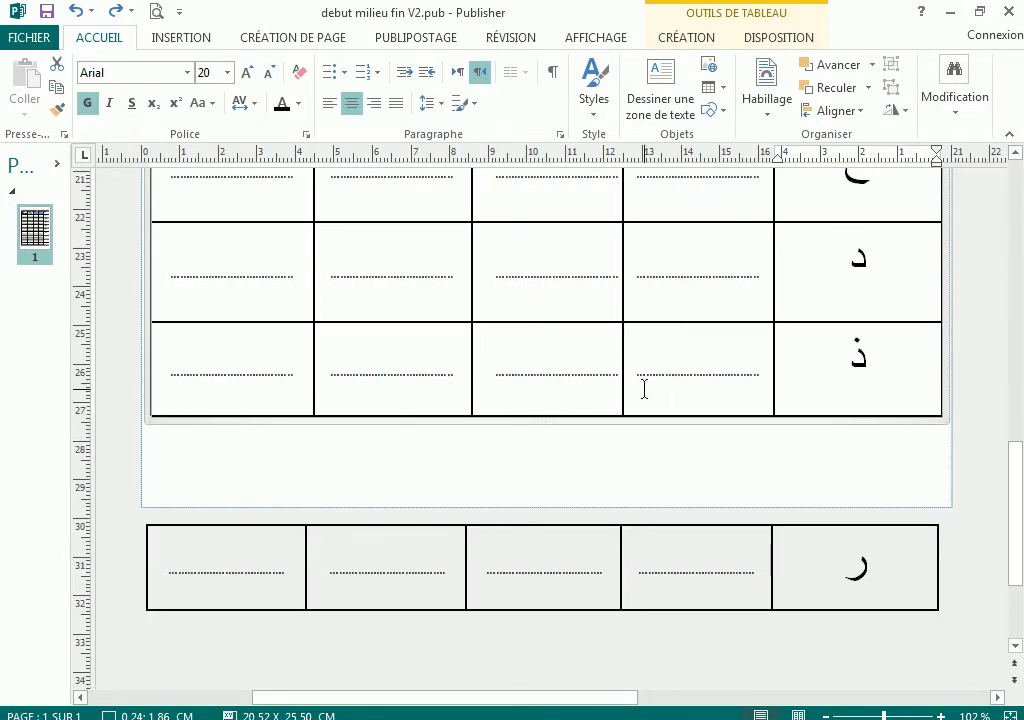
left_click(402, 400)
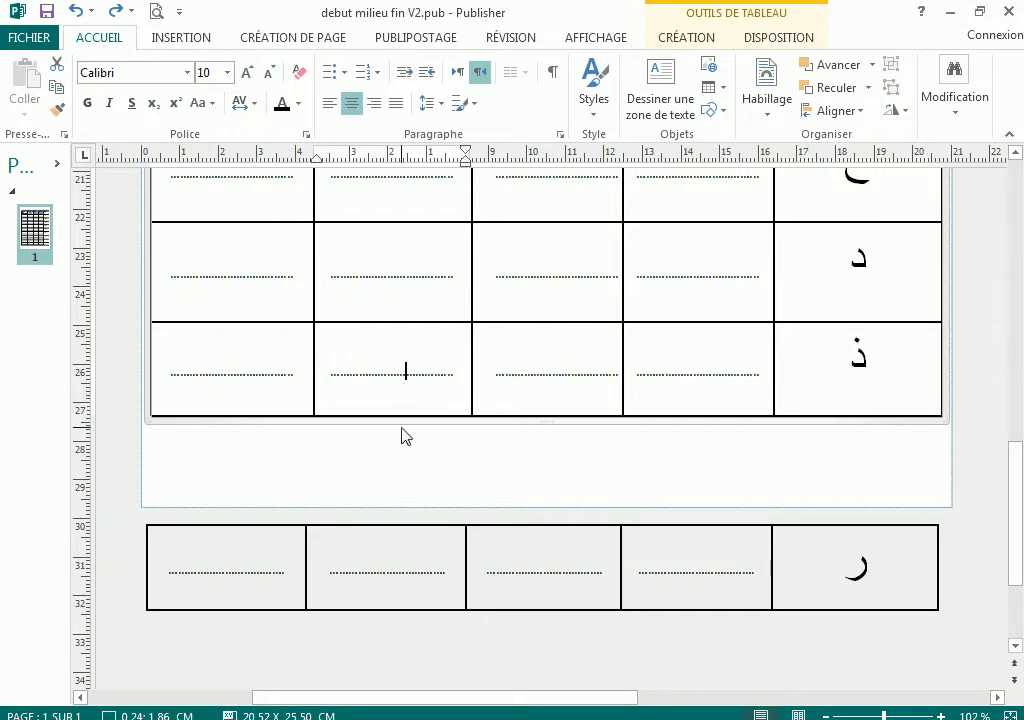
left_click(381, 518)
left_click(384, 525)
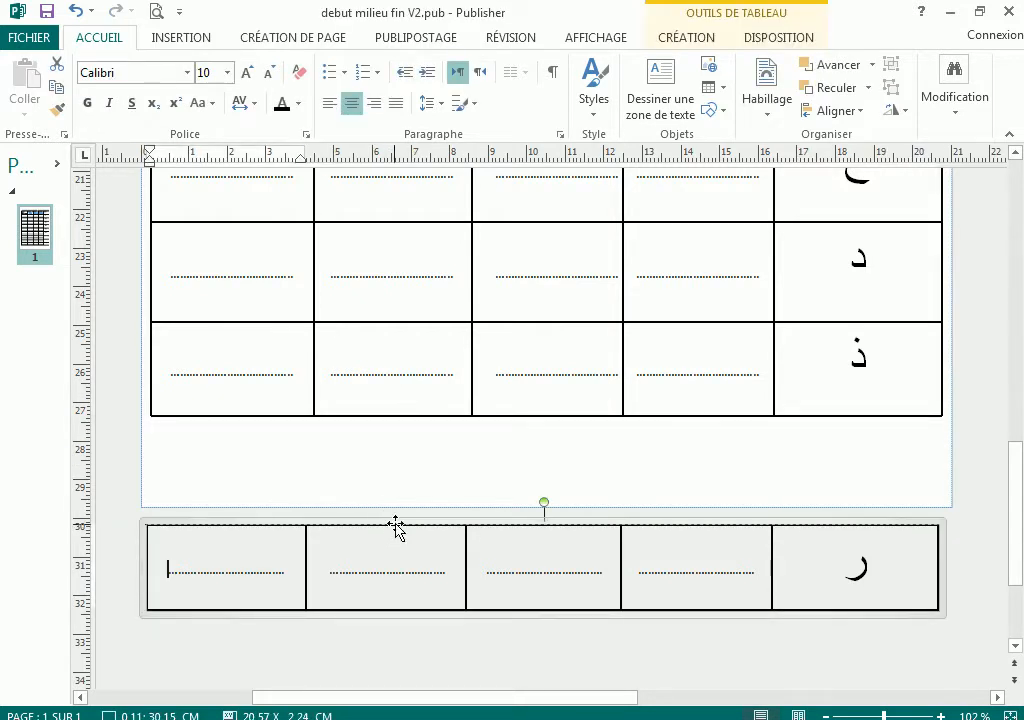
left_click_drag(398, 526, 402, 420)
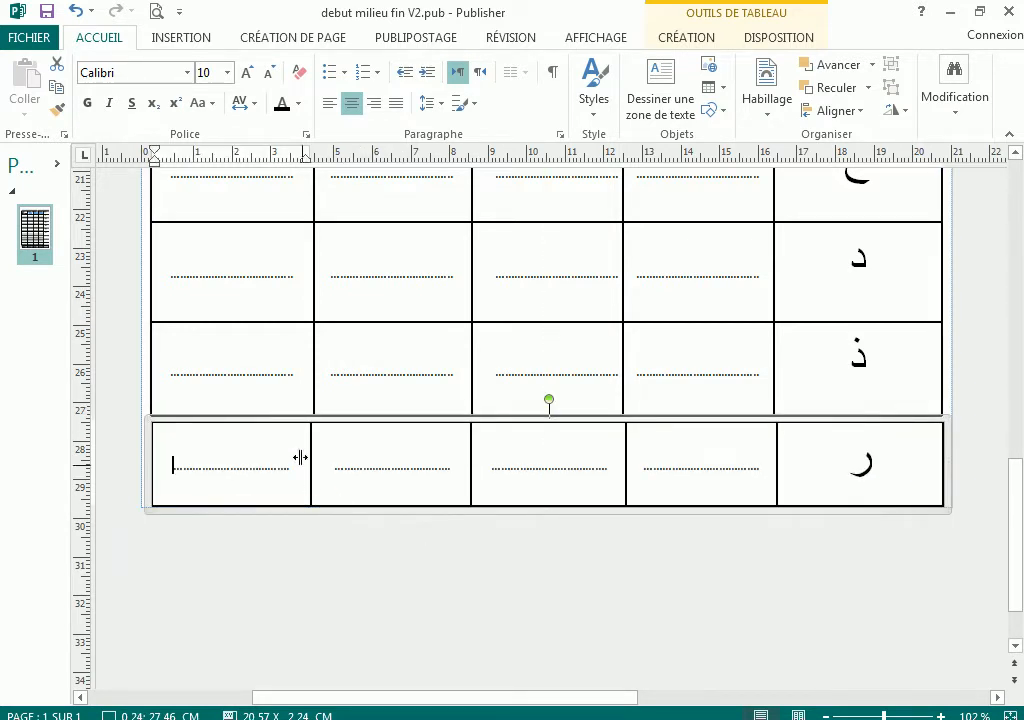
Move the standalone ر row below the page and go through the cells of the letter table's last row
left_click_drag(153, 431, 148, 570)
left_click(165, 373)
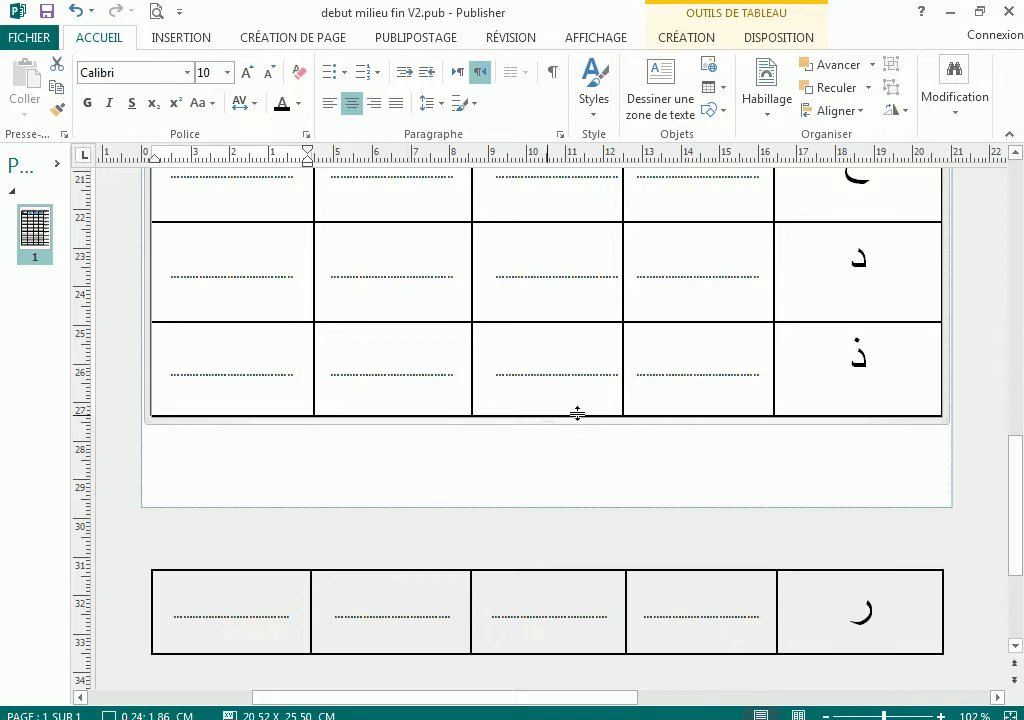
left_click(638, 372)
key("Tab")
key("Tab")
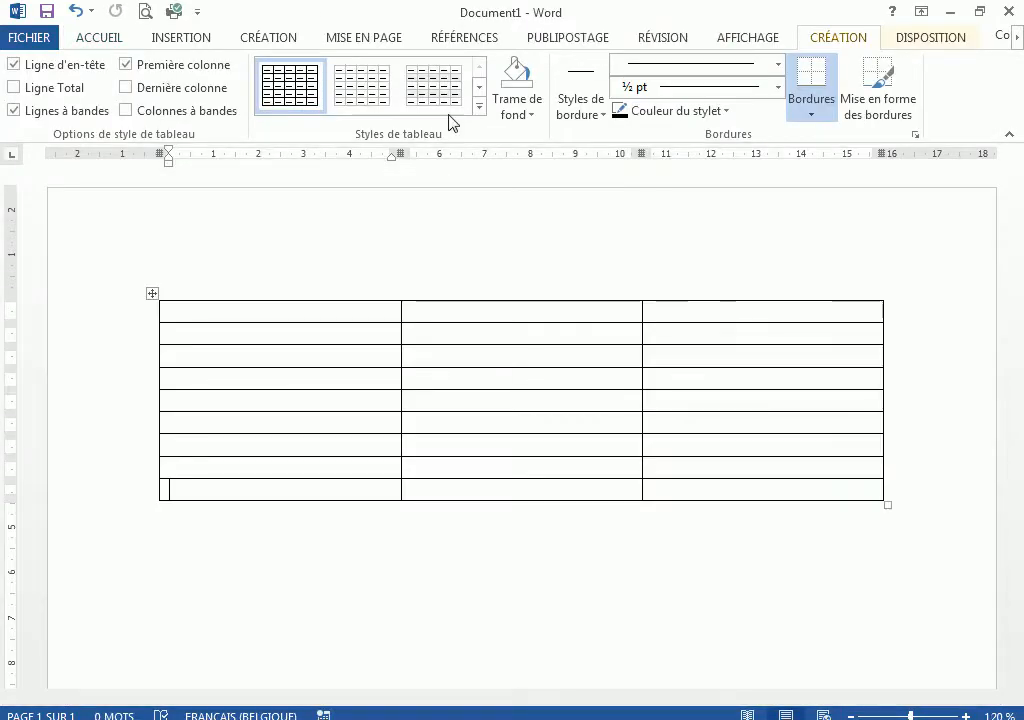
Switch to Word and add a tenth row at the end of the table
left_click(92, 40)
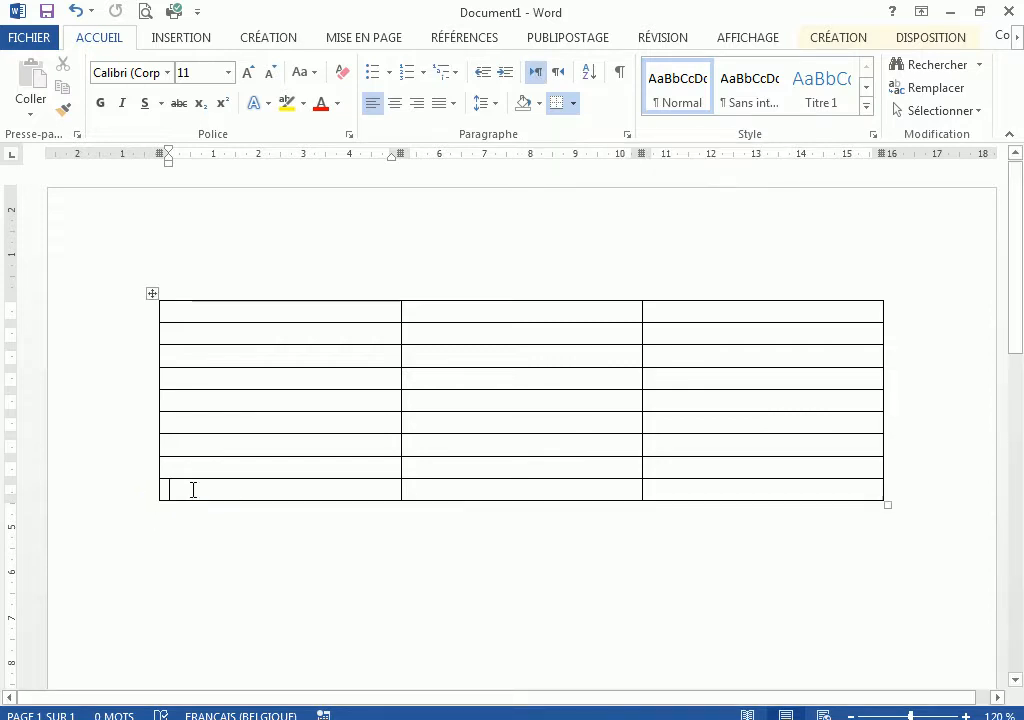
key("Tab")
key("Tab")
key("Tab")
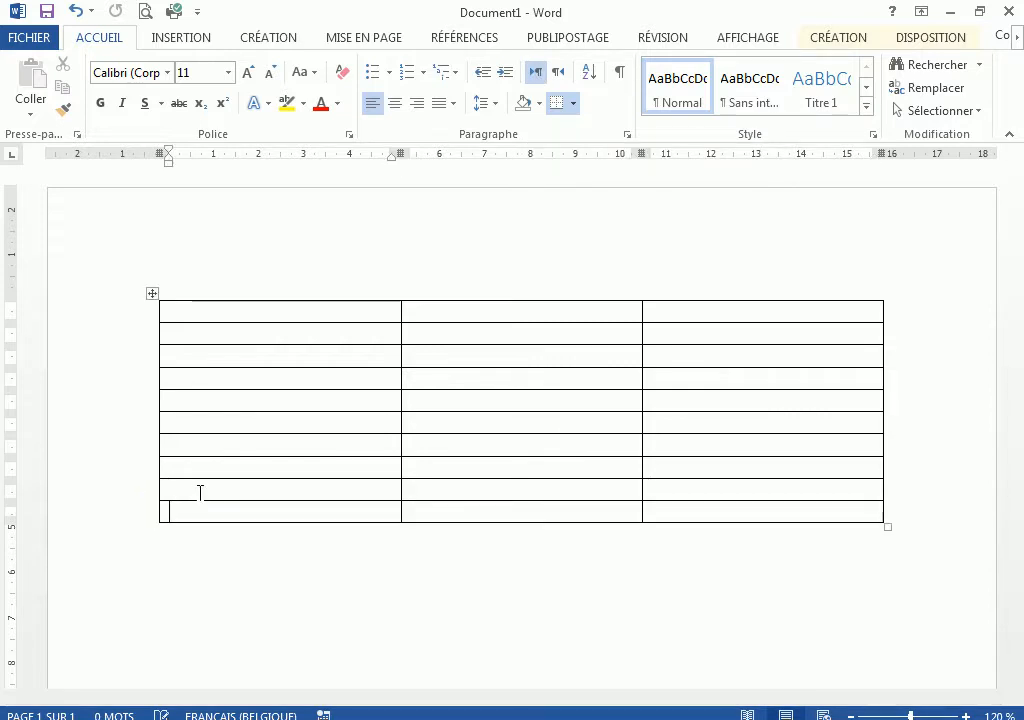
Switch back to Publisher and add a new row at the end of the letter table, below ذ
left_click(951, 12)
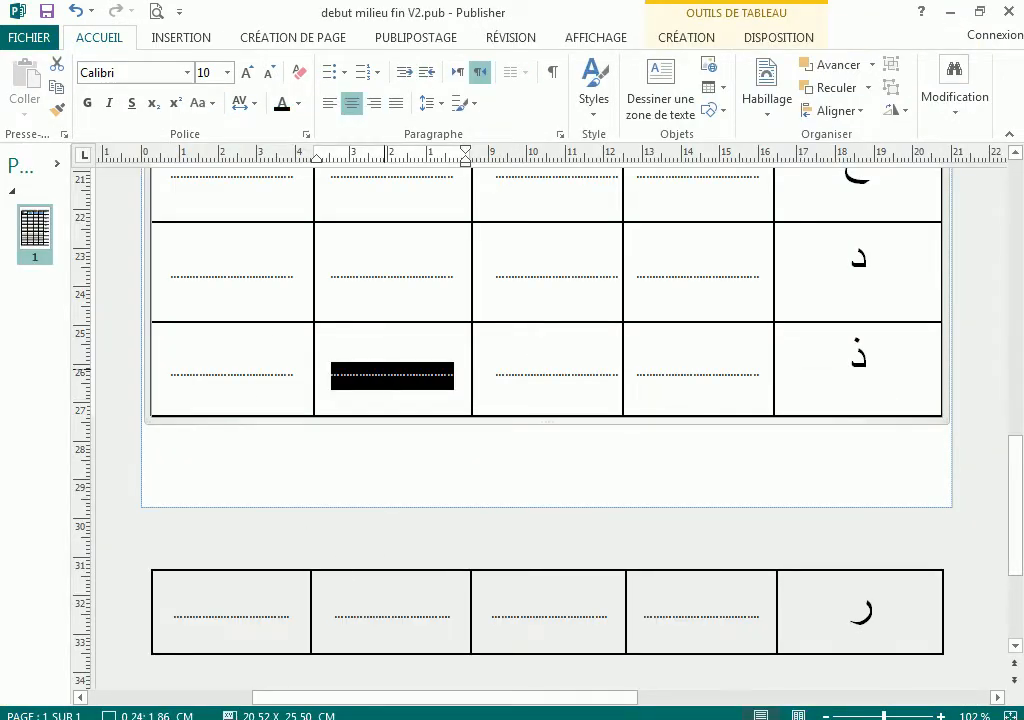
left_click(179, 374)
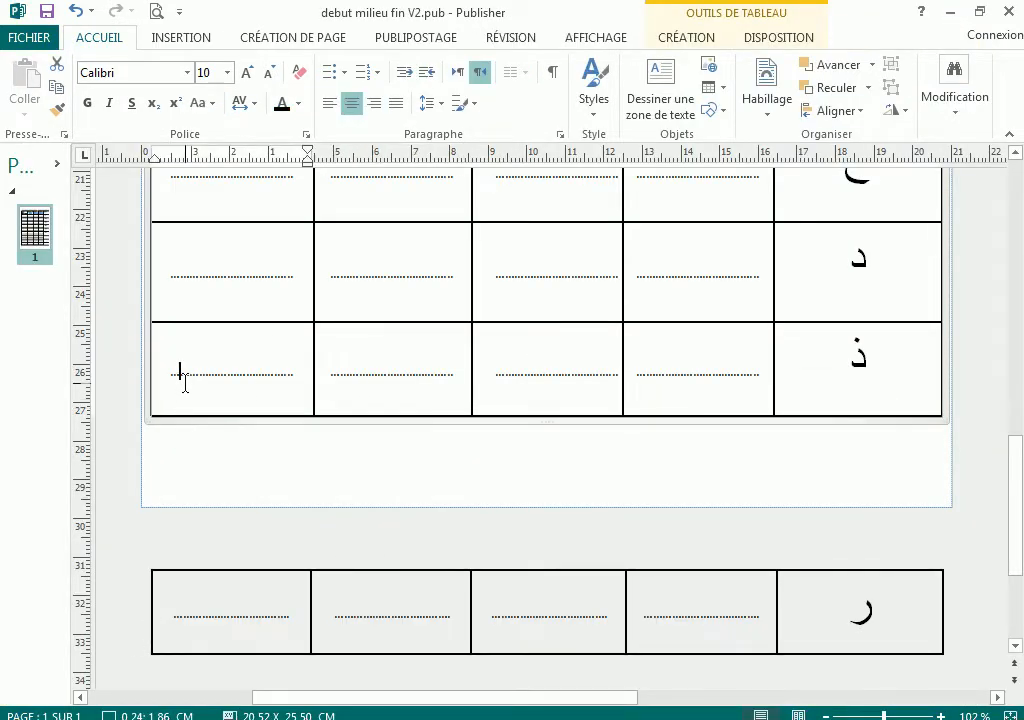
key("Tab")
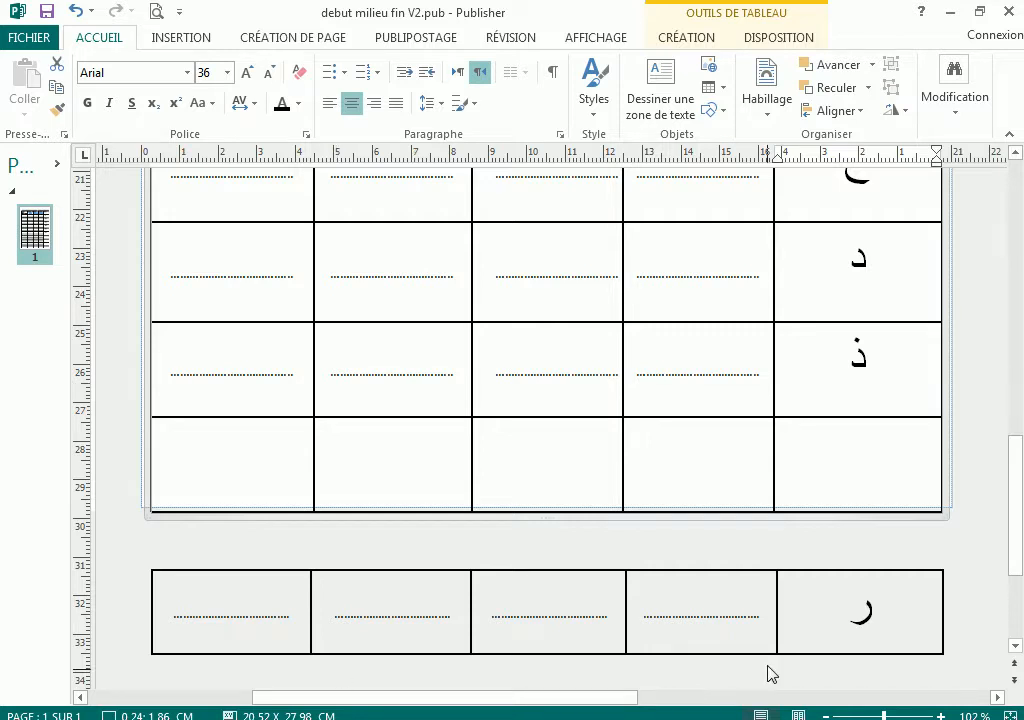
Move the letter ر and the four dotted lines from the standalone row into the matching cells of the new table row
left_click(866, 608)
left_click_drag(866, 608, 851, 478)
double_click(716, 628)
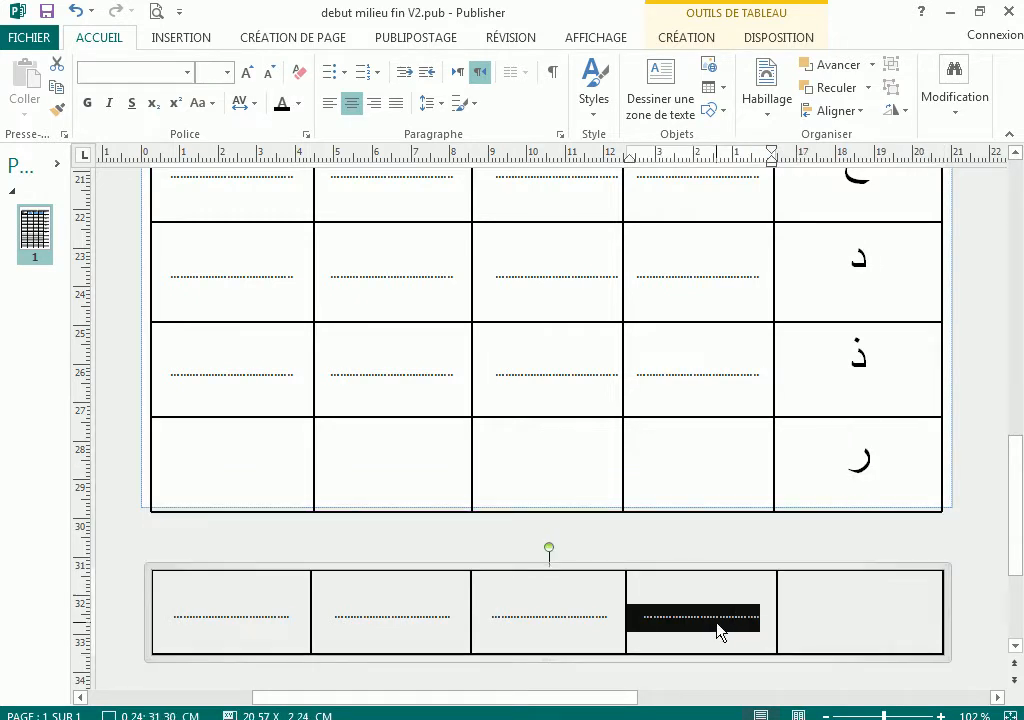
left_click_drag(703, 478, 704, 476)
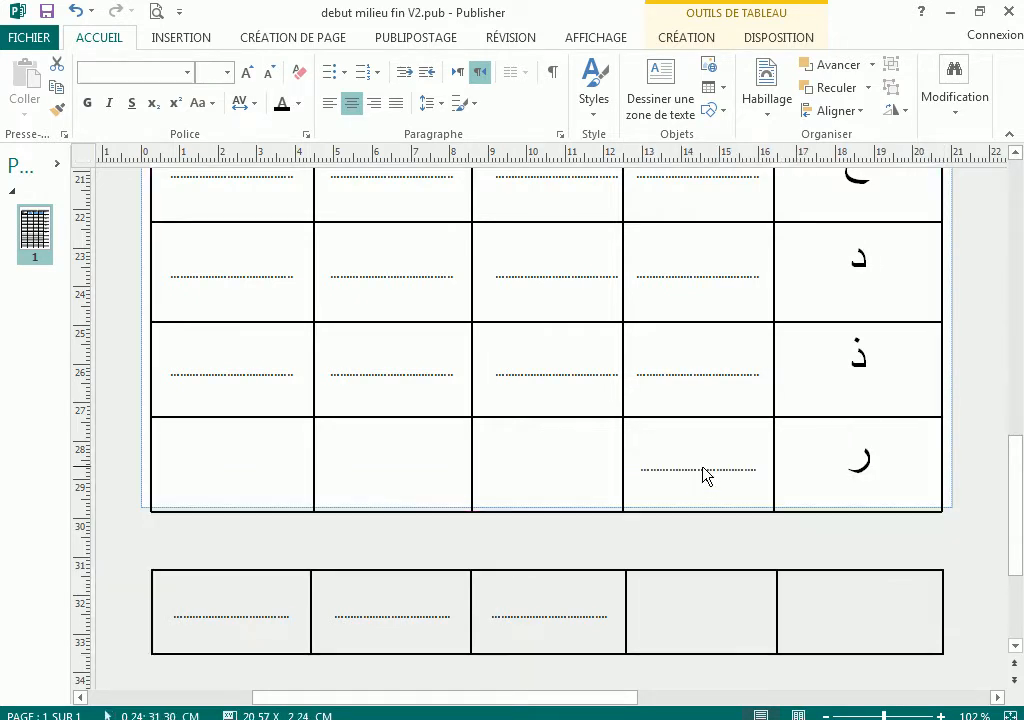
double_click(562, 628)
left_click_drag(552, 628, 555, 468)
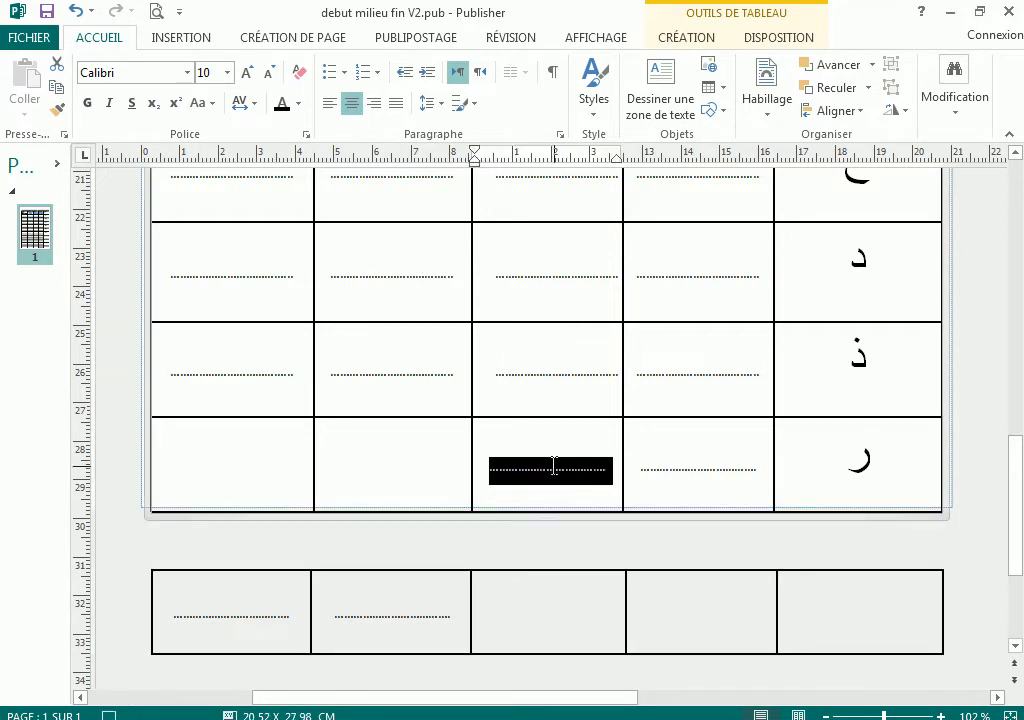
double_click(405, 617)
left_click_drag(400, 635, 400, 488)
double_click(238, 620)
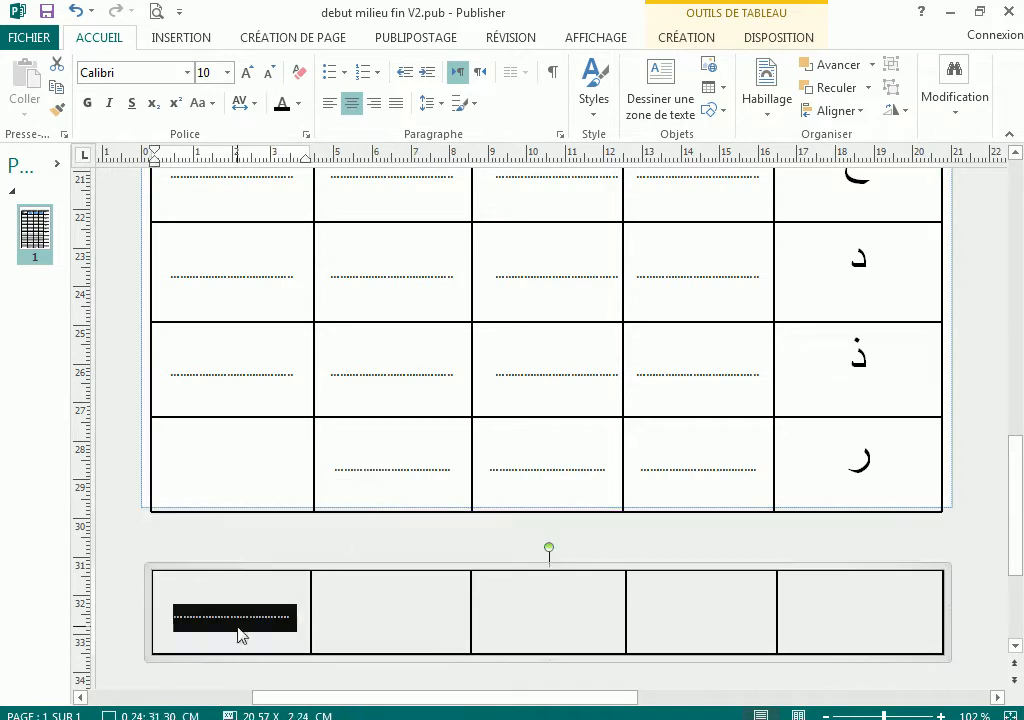
left_click_drag(240, 628, 219, 485)
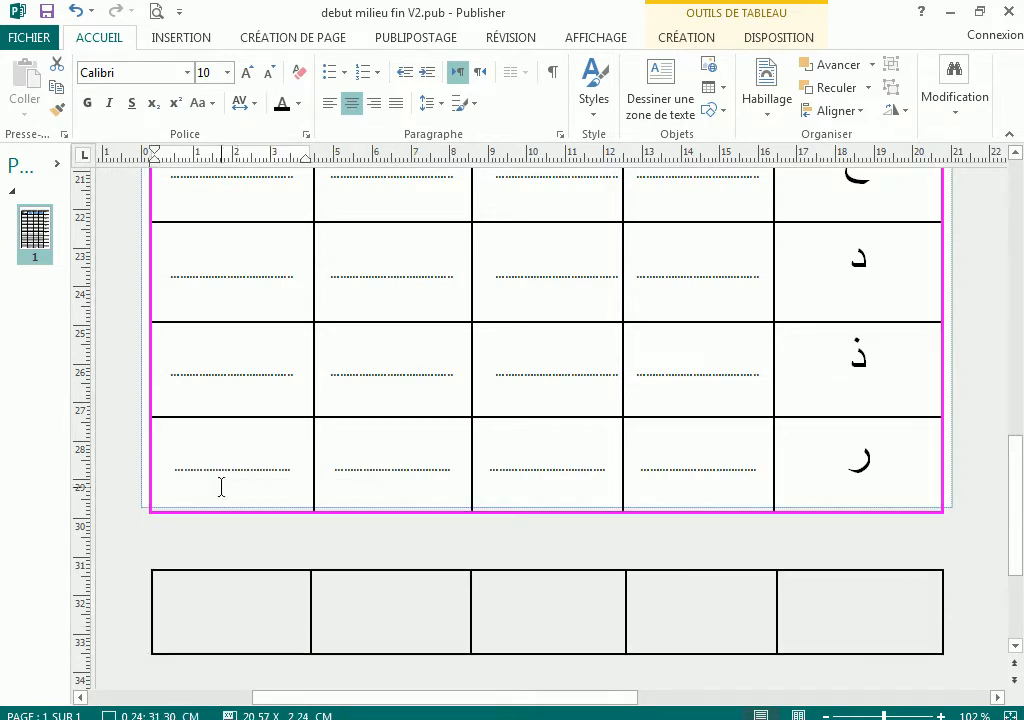
Delete the empty standalone one-row table below the page
left_click(807, 570)
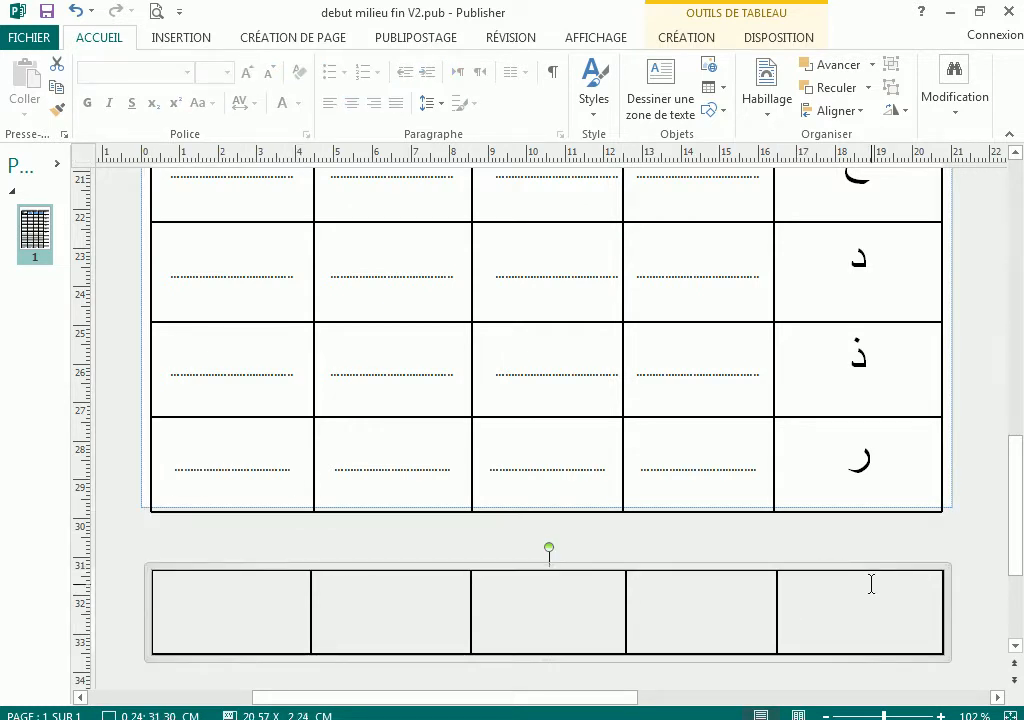
key("Delete")
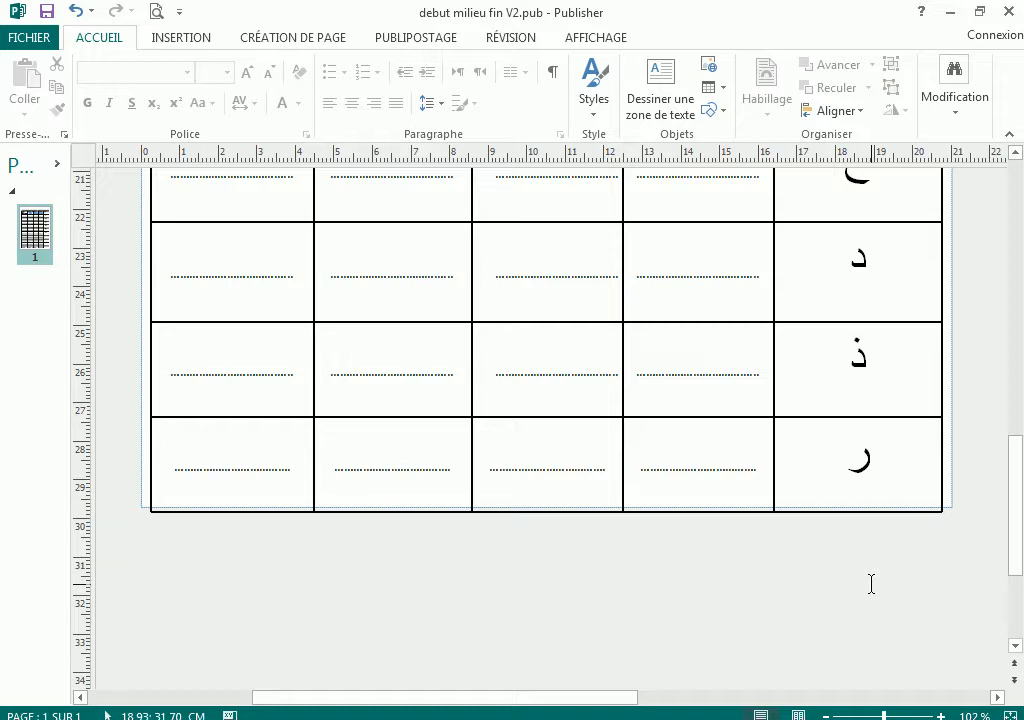
key("ctrl+z")
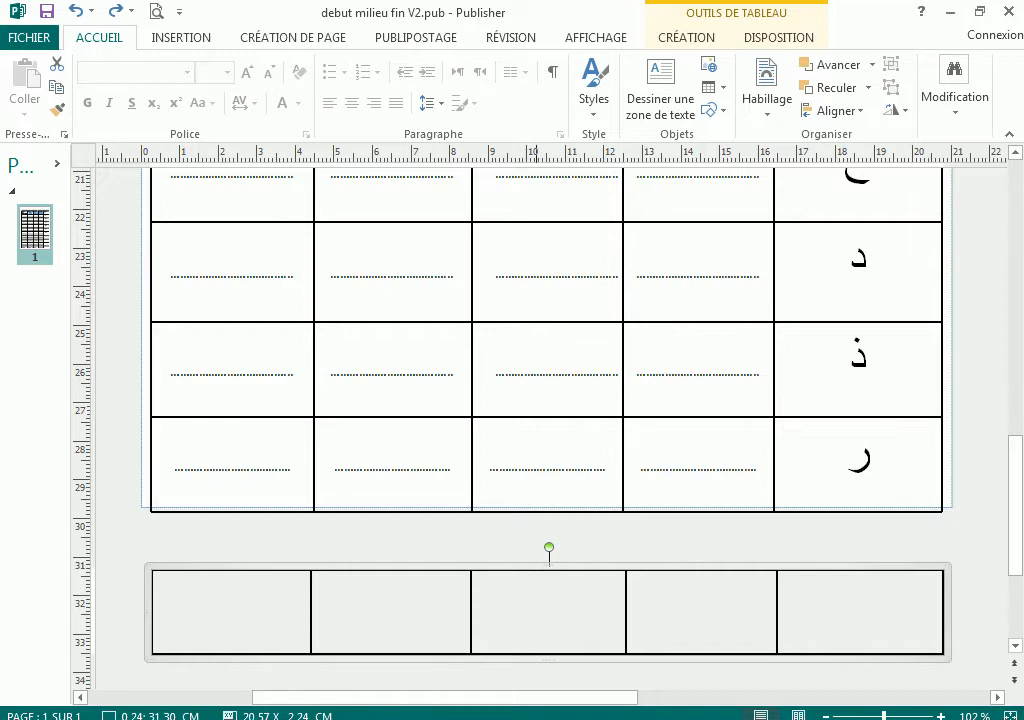
key("Delete")
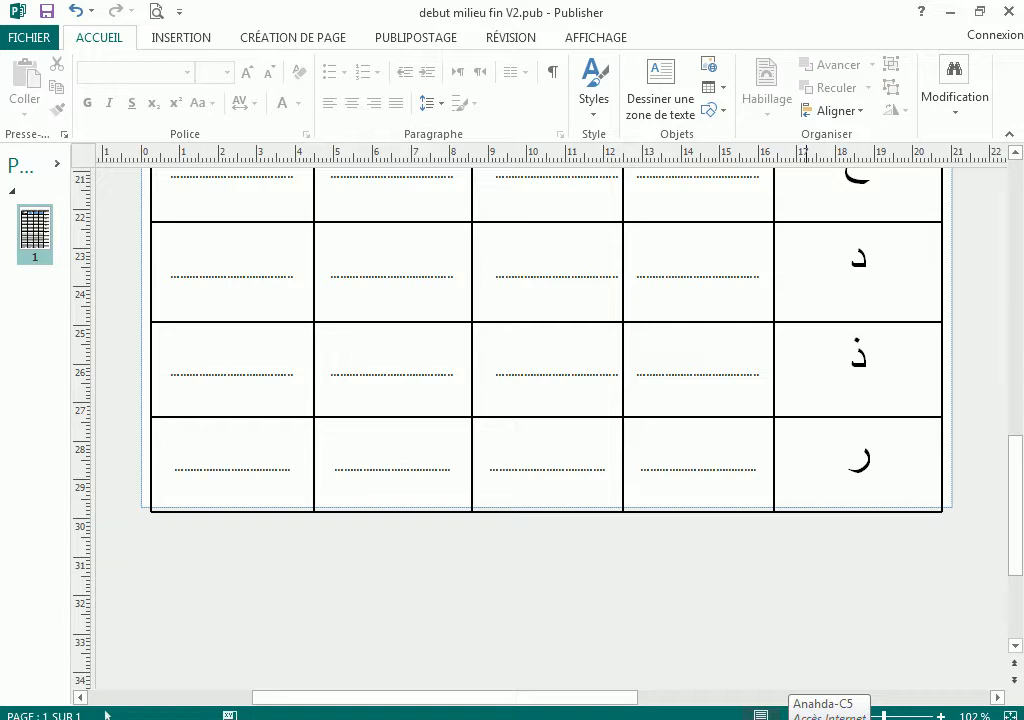
Check which predefined page size the publication uses, leaving the setting alone
scroll(818, 542, "up", 8)
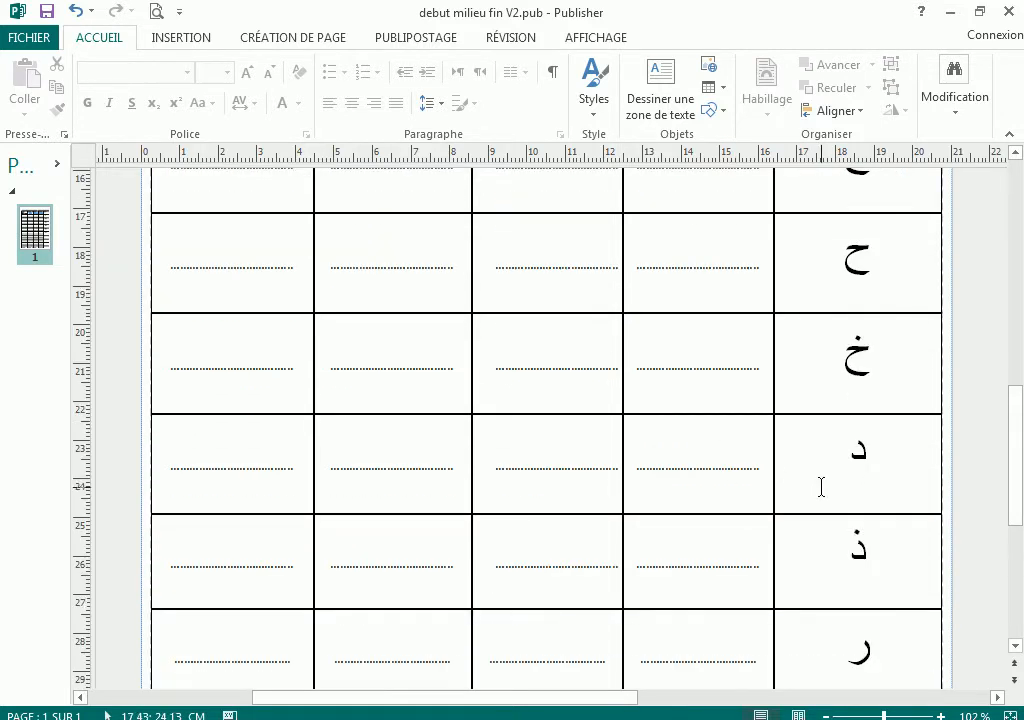
scroll(945, 477, "up", 10)
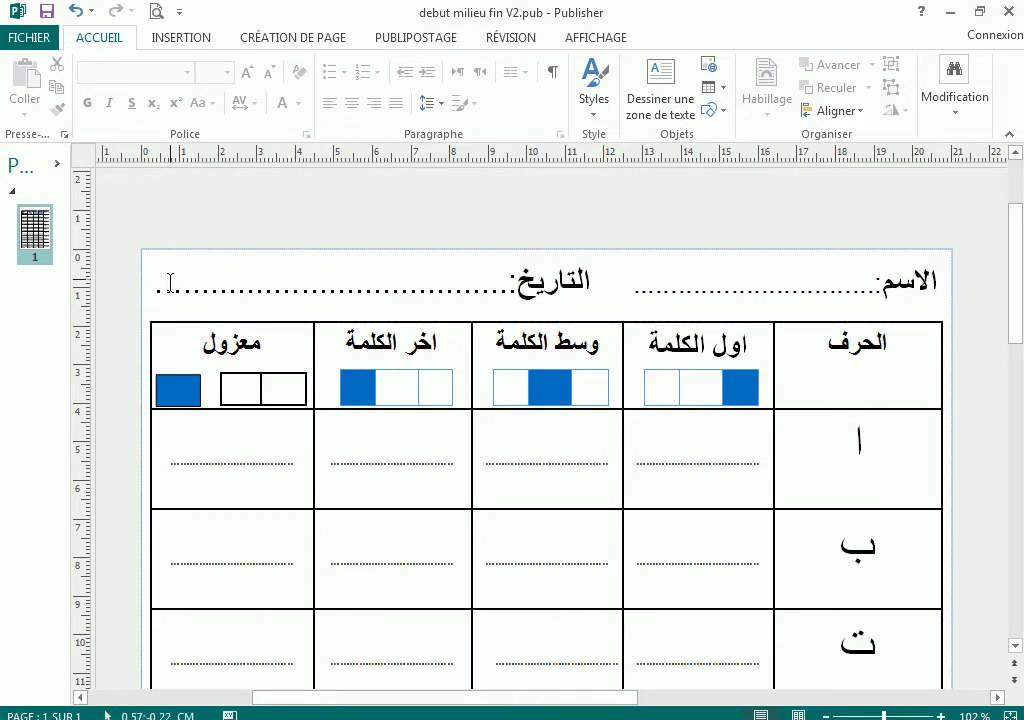
left_click(302, 40)
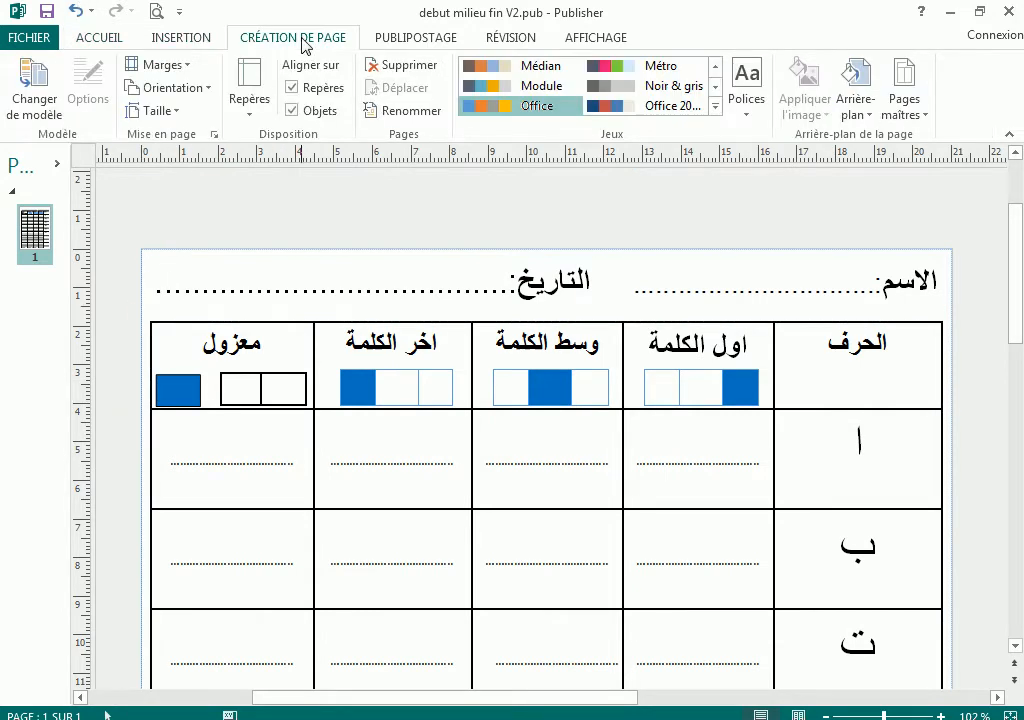
left_click(174, 113)
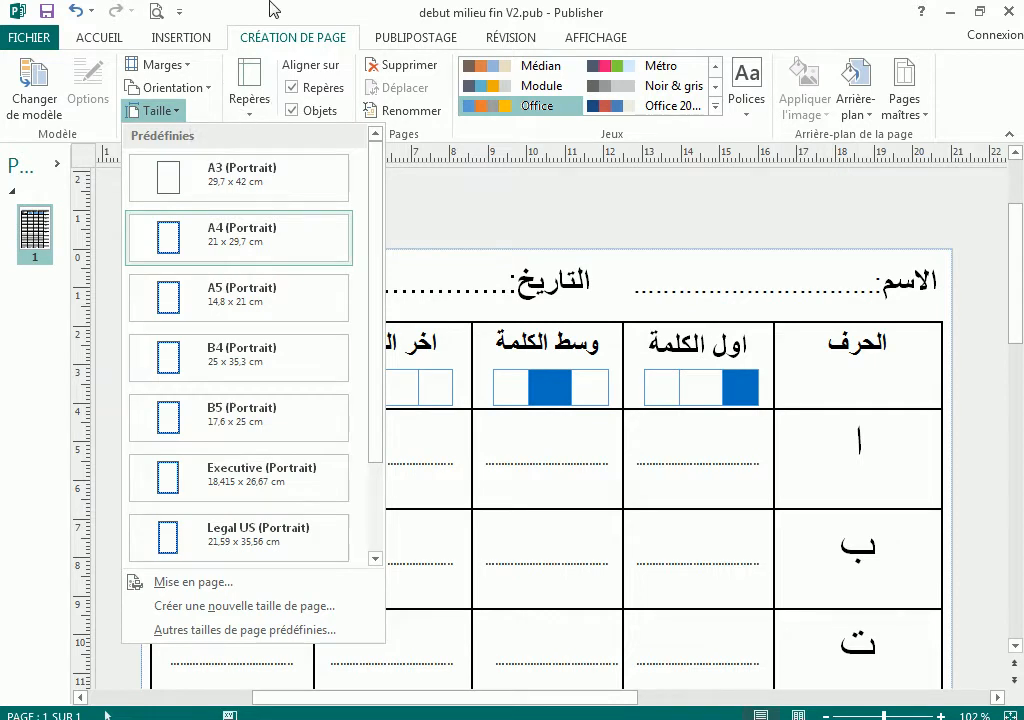
left_click(220, 12)
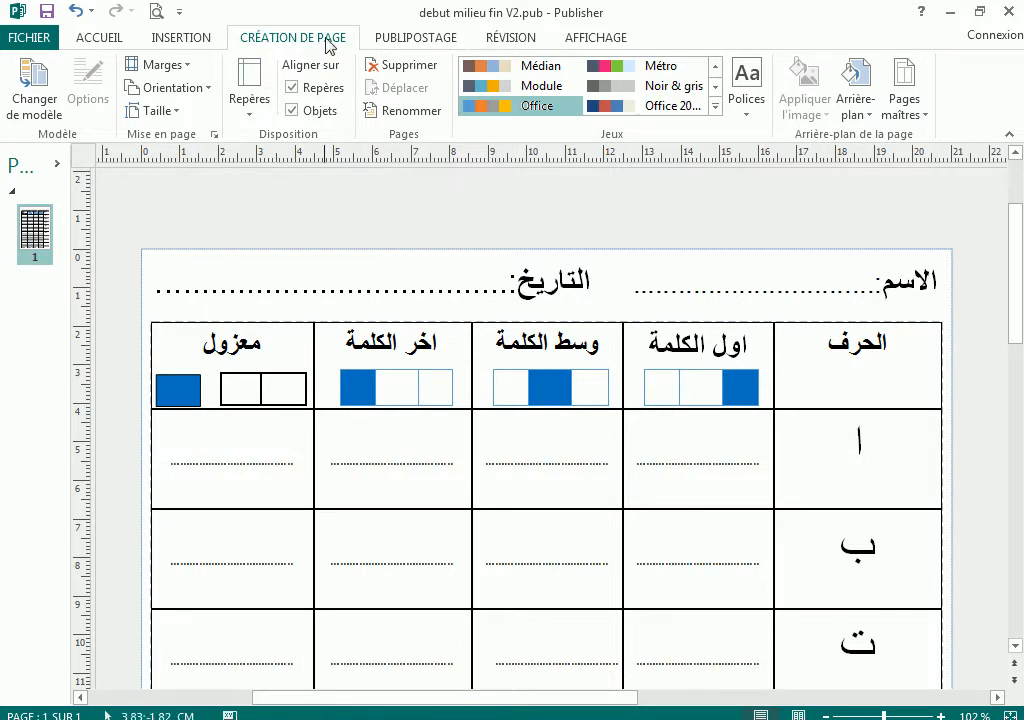
Shrink the whole letter table to about 20.20 x 27.23 cm so that its last row fits within the page
left_click(222, 530)
scroll(235, 526, "down", 5)
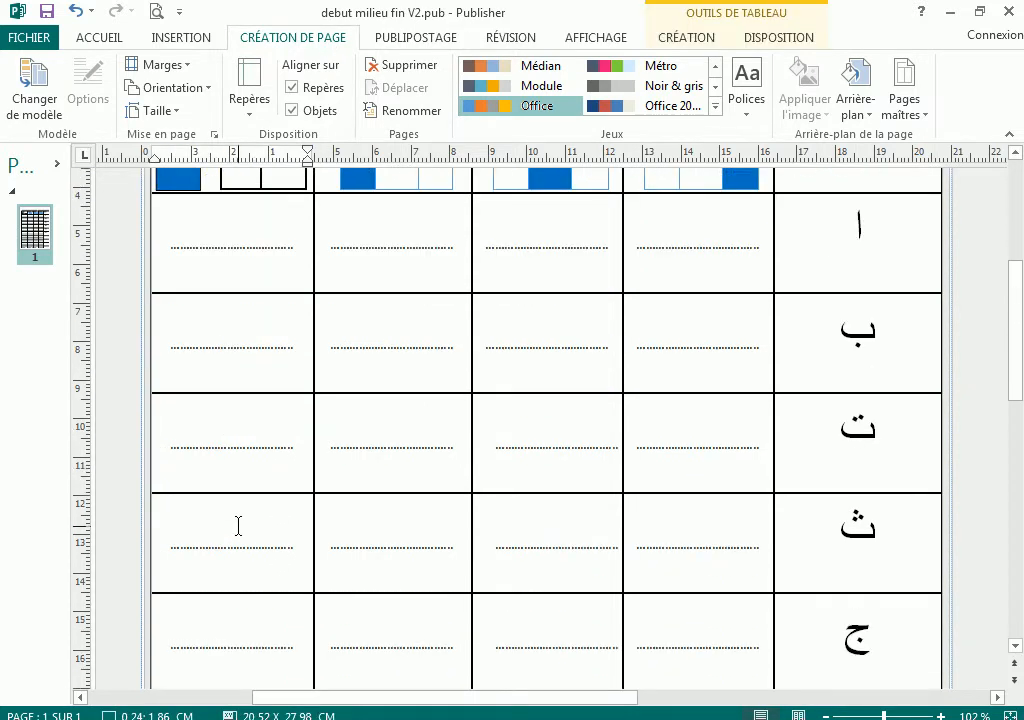
scroll(156, 652, "down", 6)
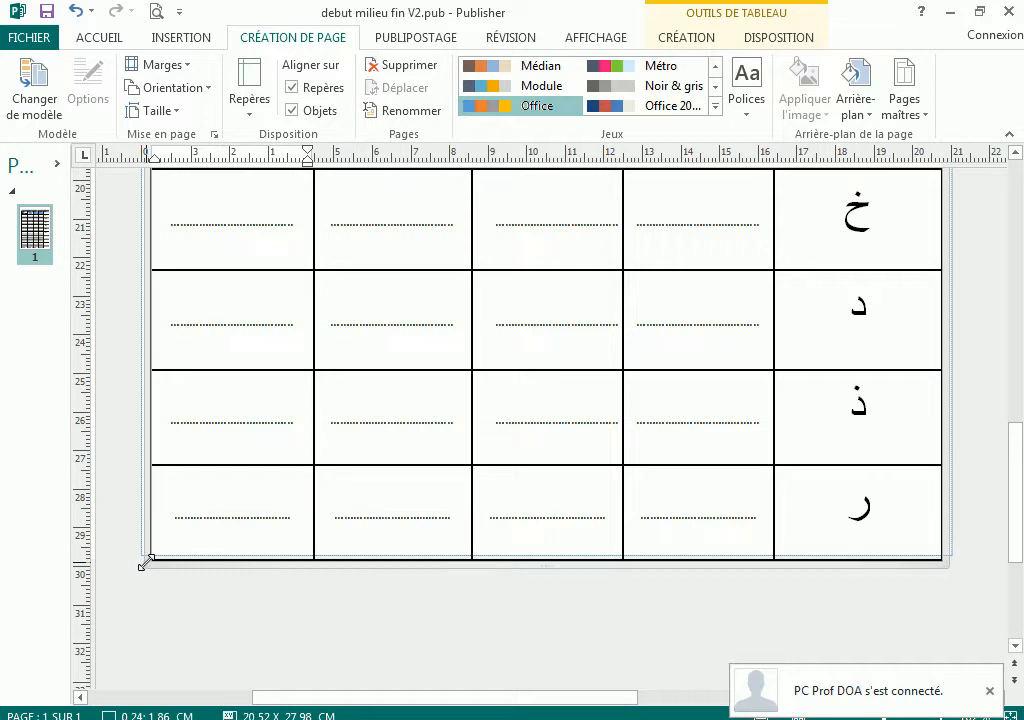
left_click_drag(145, 563, 158, 533)
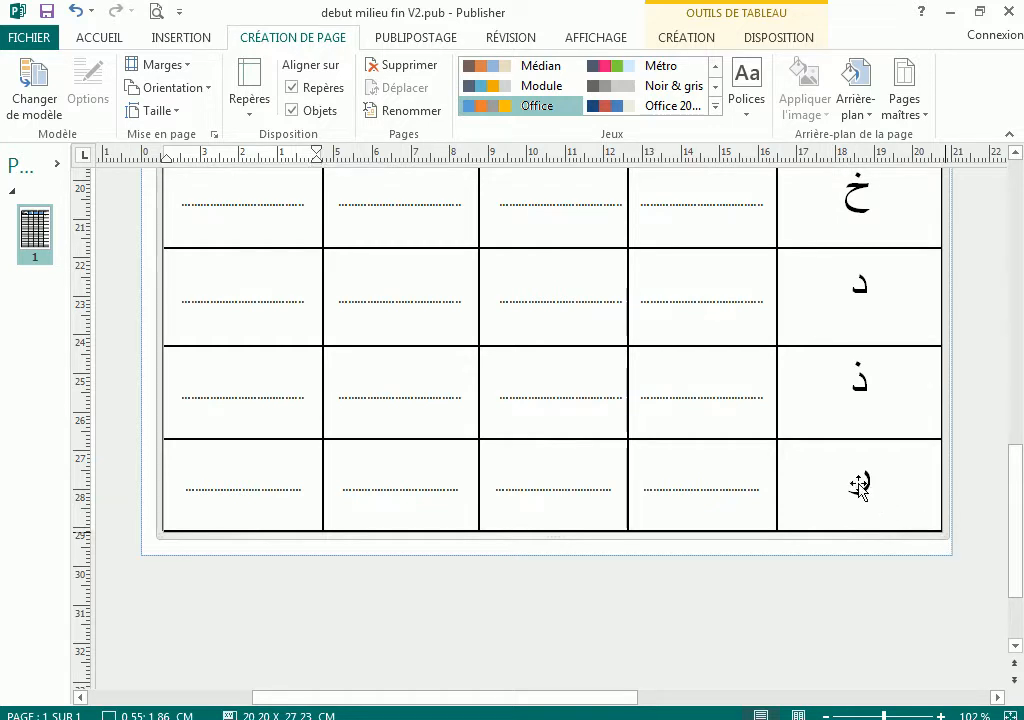
left_click(862, 600)
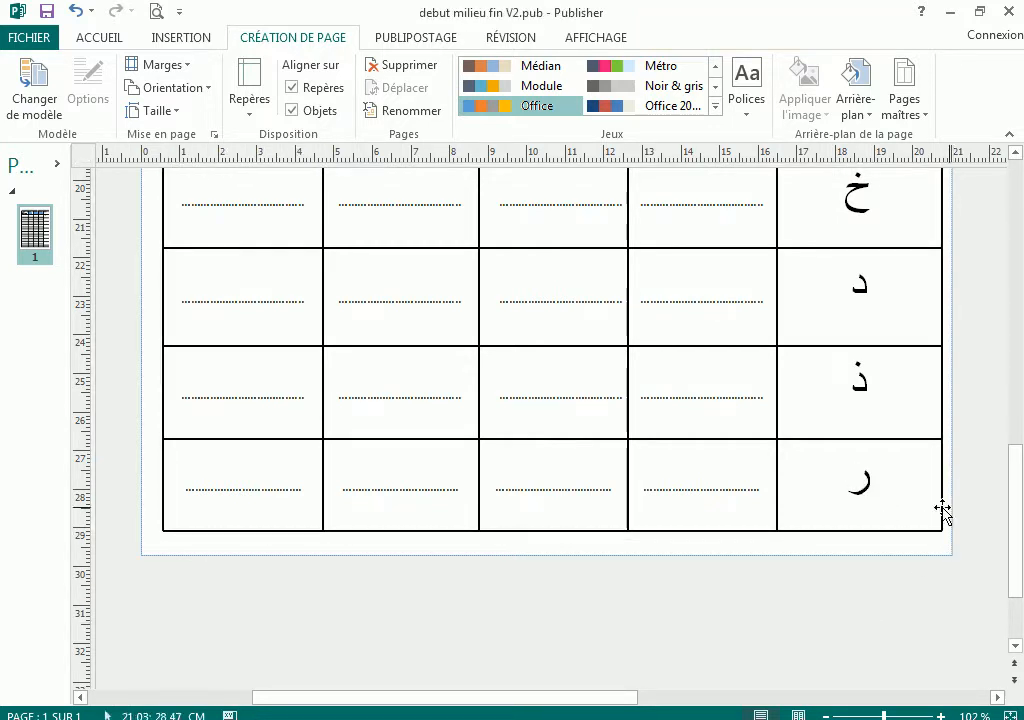
Shrink the whole letter table further to about 19.68 x 27.10 cm
left_click(929, 526)
left_click(941, 537)
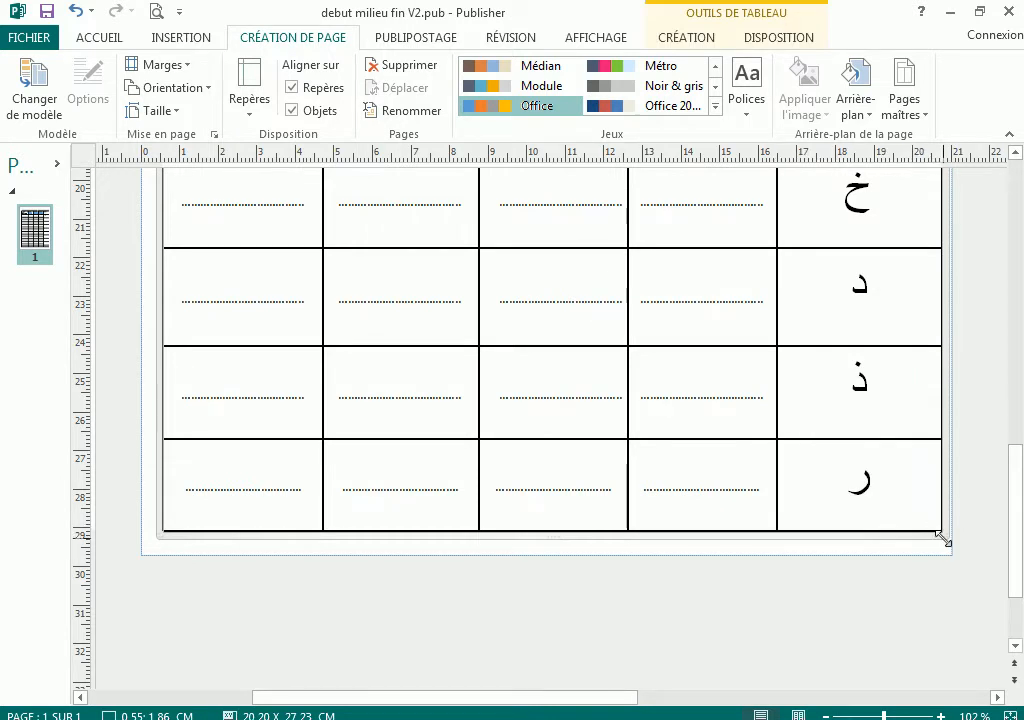
left_click_drag(943, 540, 921, 537)
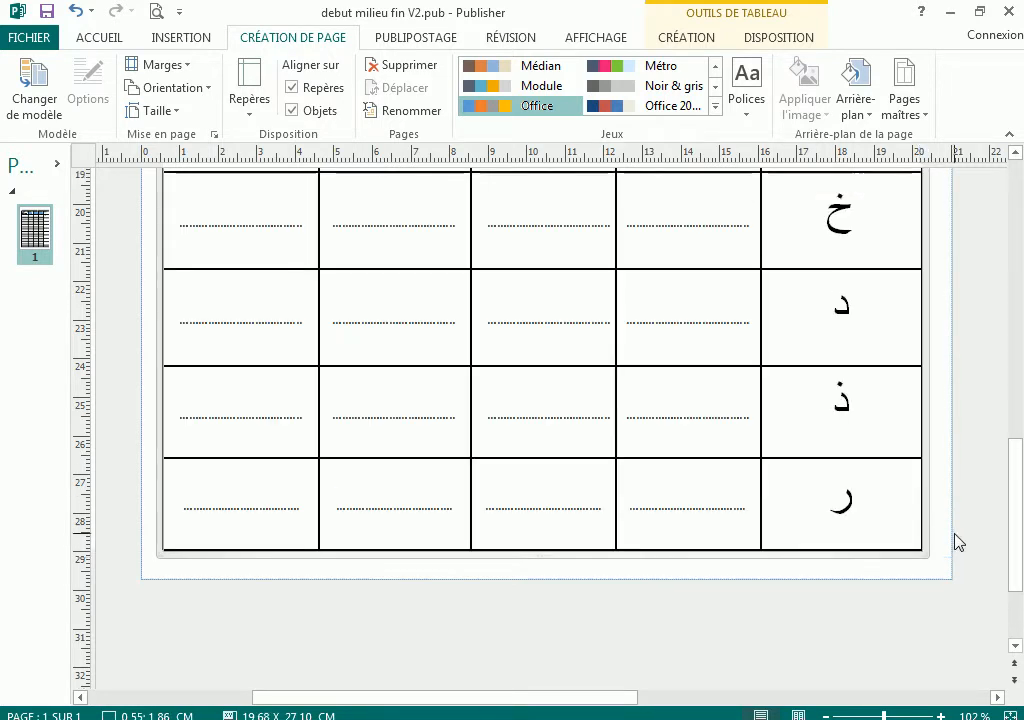
Set custom page margin guides of 0,5 cm on all four sides
scroll(907, 484, "up", 10)
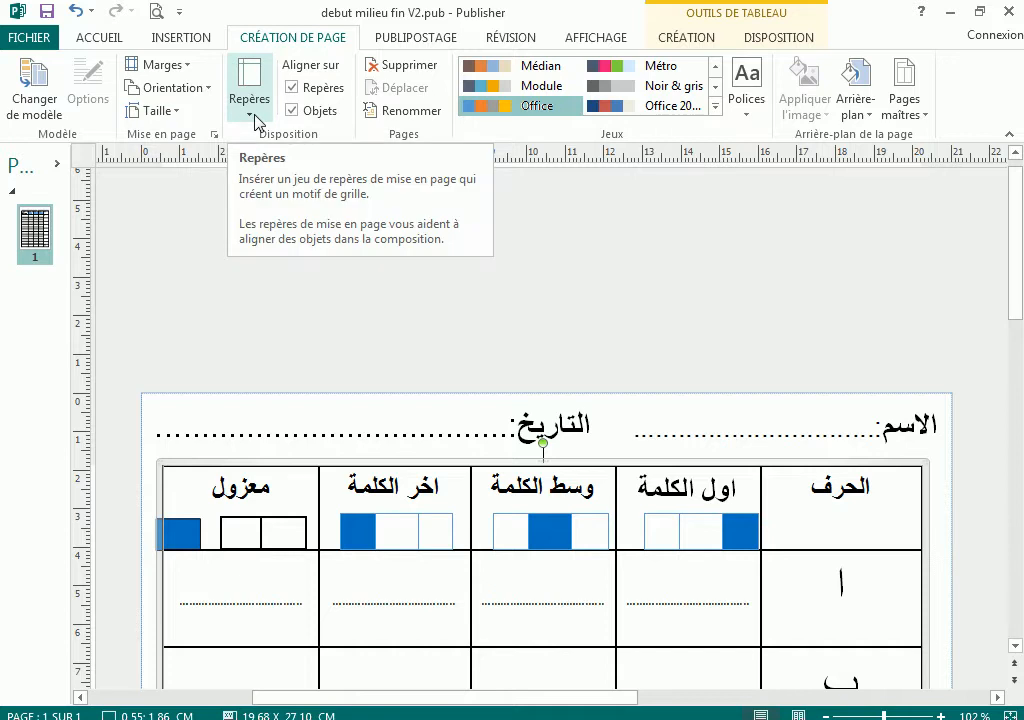
left_click(183, 66)
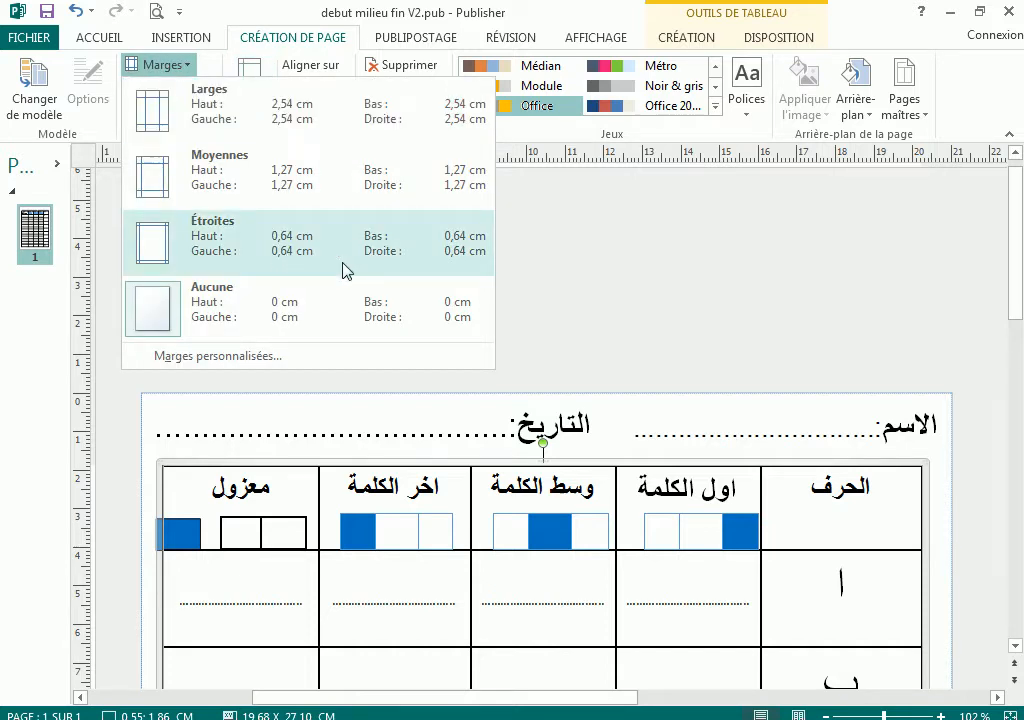
left_click(265, 362)
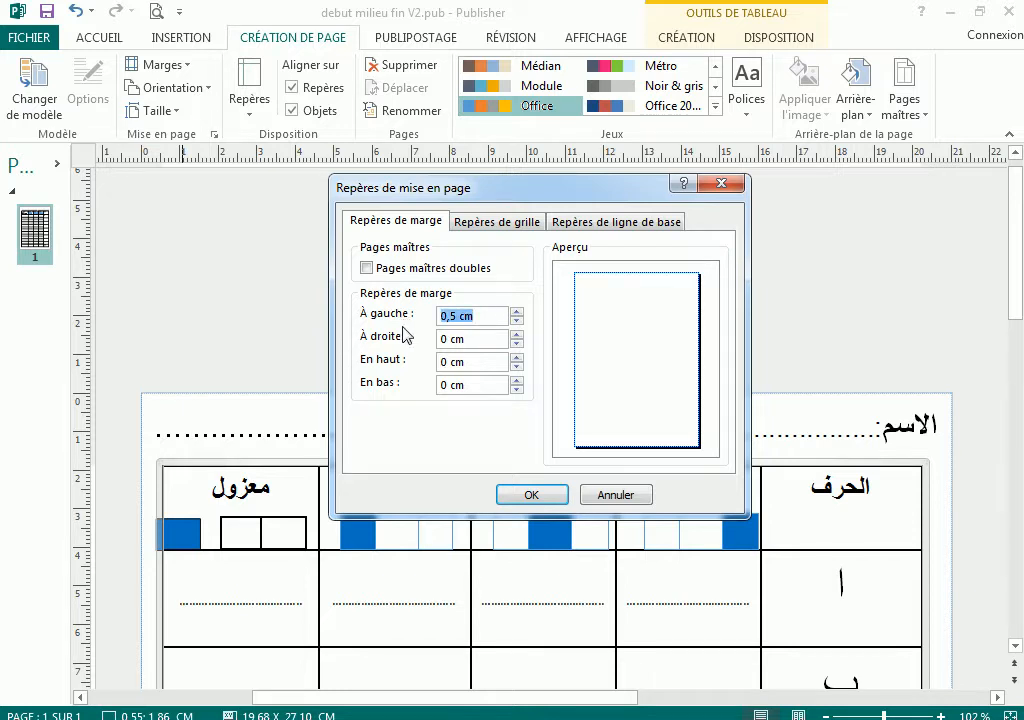
key("Tab")
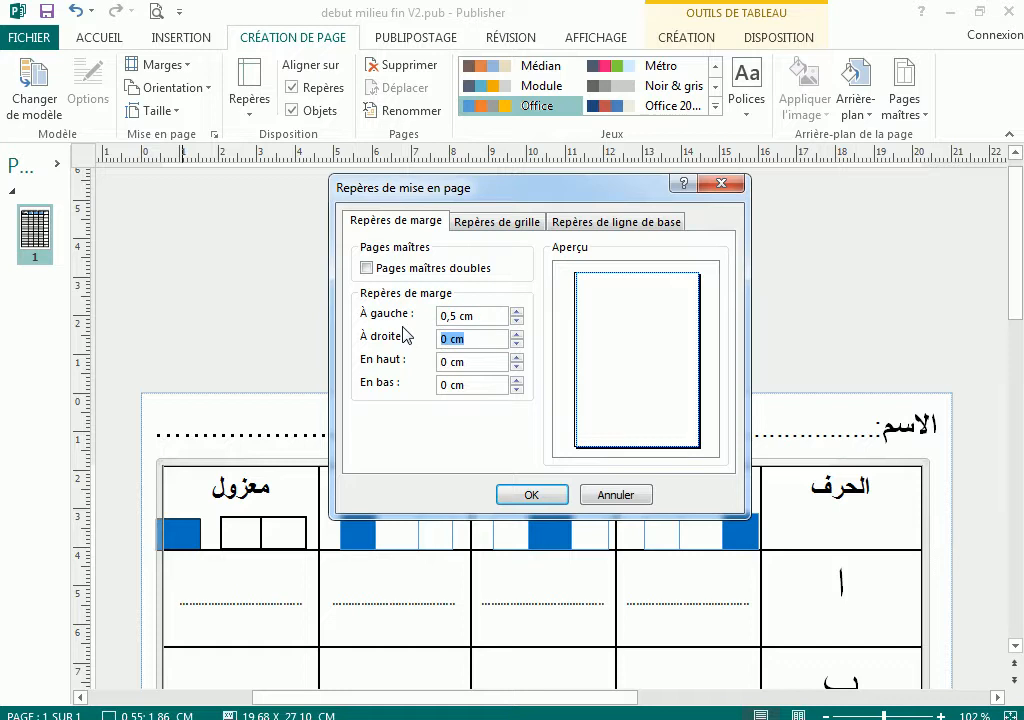
type("0,5")
key("Tab")
type("0,5")
key("Tab")
type("0,5")
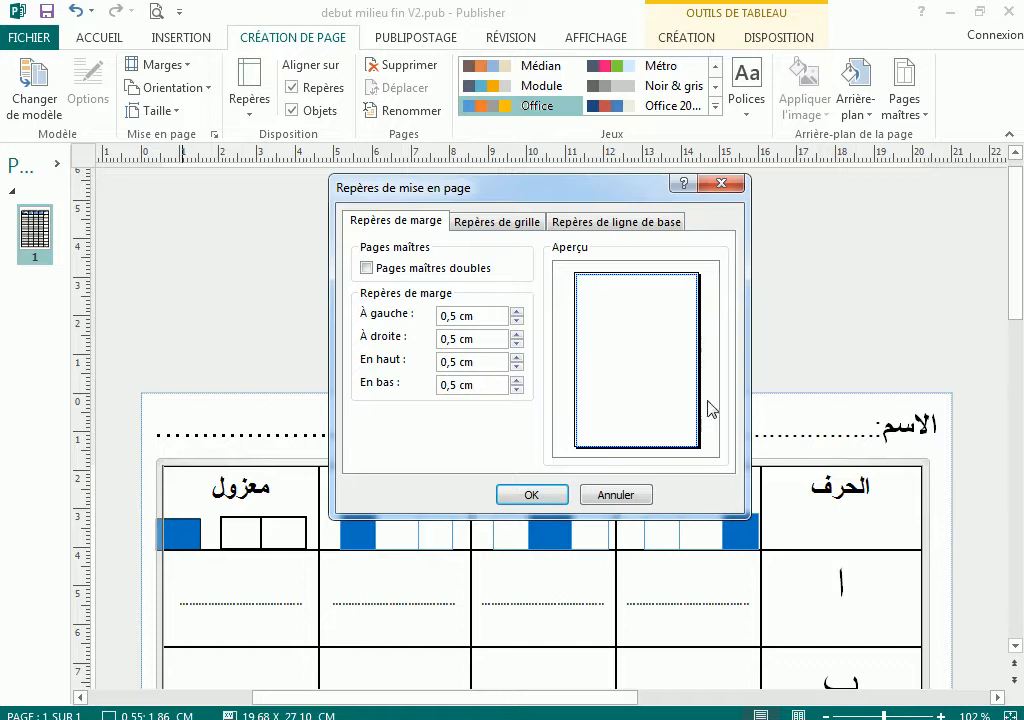
left_click(536, 496)
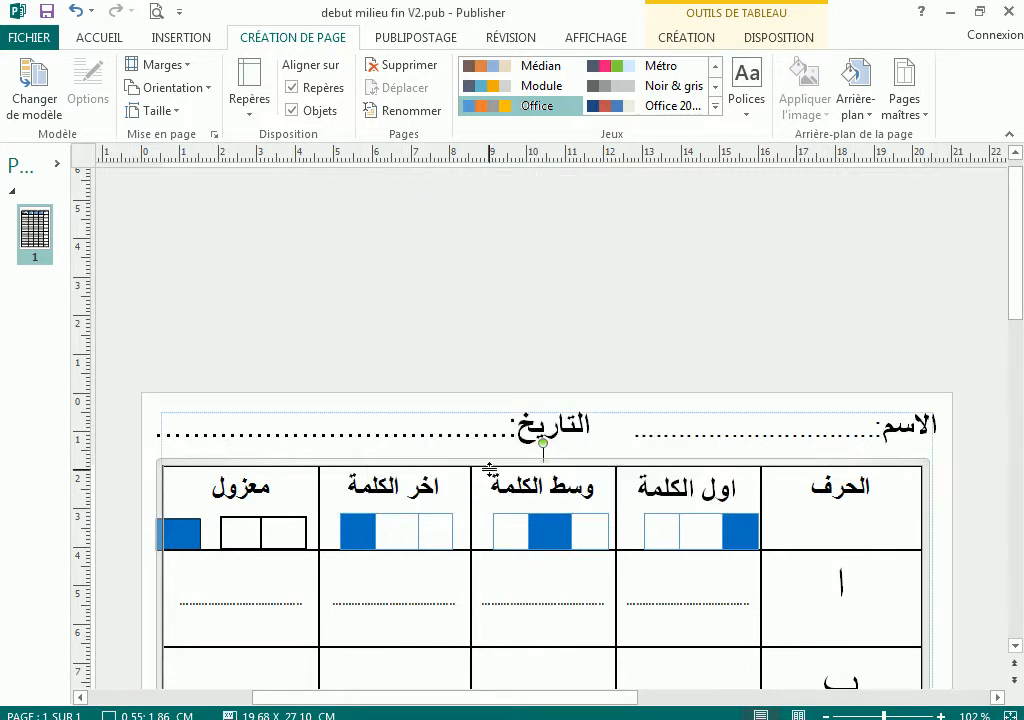
Nudge the letter table slightly right to about 0.65 cm horizontally so it sits inside the margin guides
scroll(1015, 304, "down", 3)
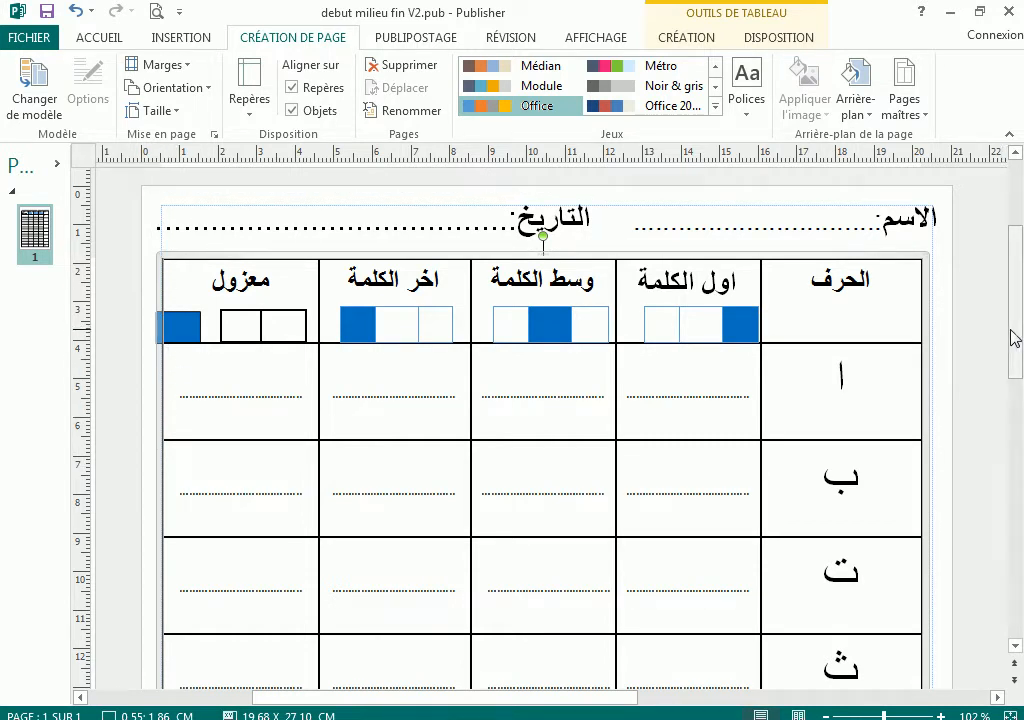
scroll(1018, 335, "down", 1)
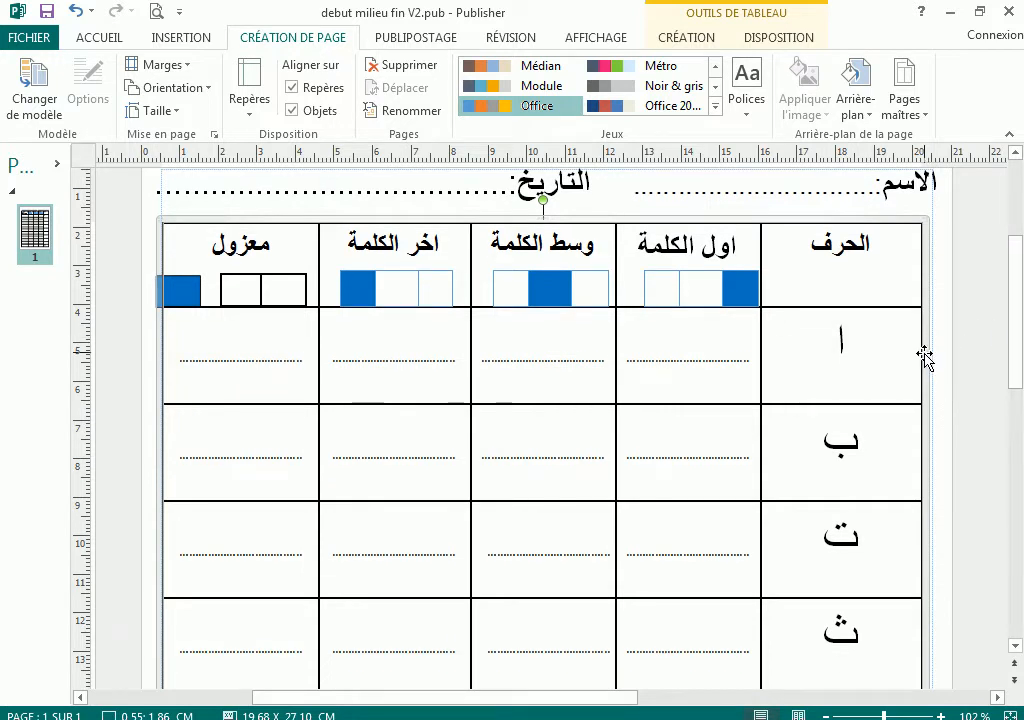
key("Right")
key("Right")
key("Right")
key("Right")
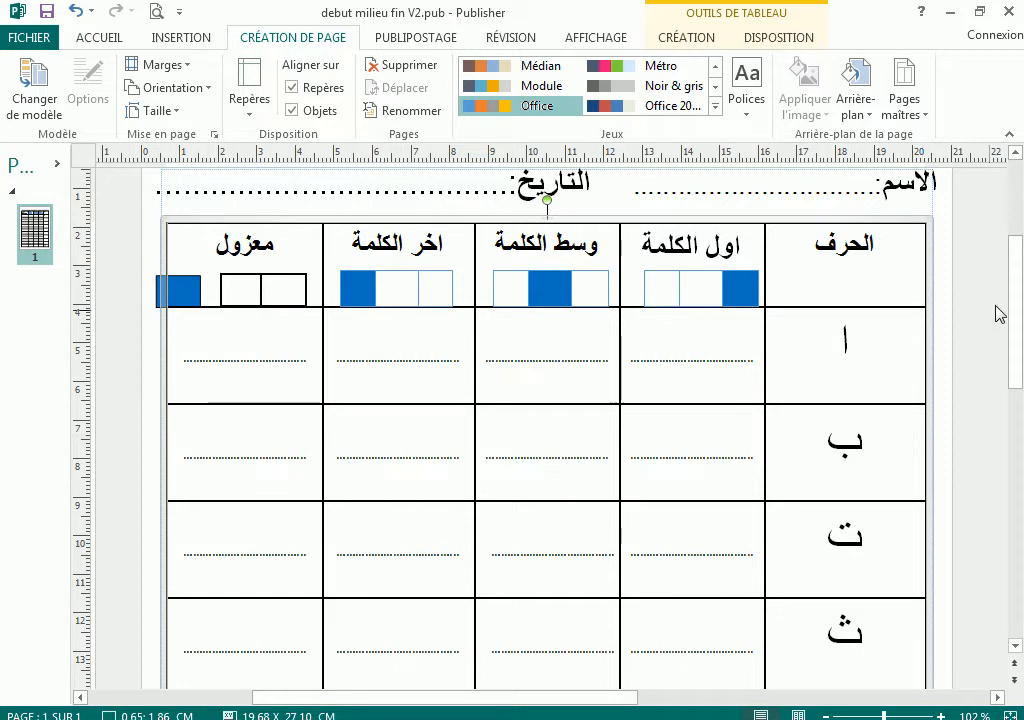
Nudge the الاسم text box left and down to about 12.30; 0.32 cm, within the margin guides
left_click_drag(1013, 293, 1016, 243)
left_click(947, 298)
left_click(933, 267)
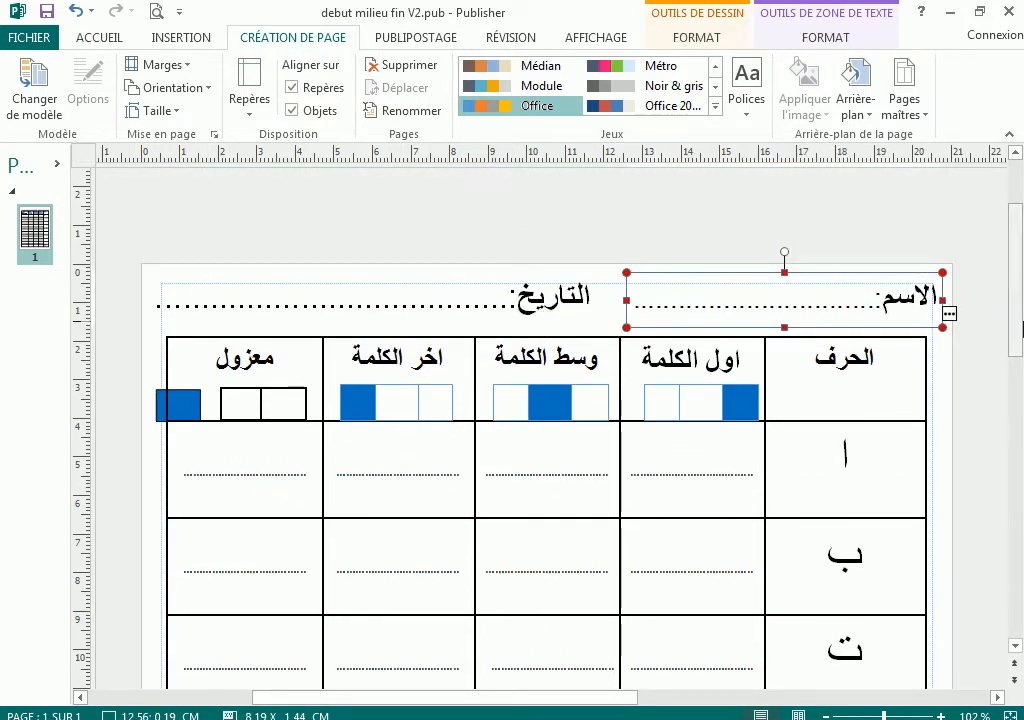
key("Left")
key("Left")
key("Left")
key("Left")
key("Left")
key("Left")
key("Left")
key("Left")
key("Left")
key("Down")
key("Down")
key("Down")
key("Down")
key("Down")
key("Left")
key("Left")
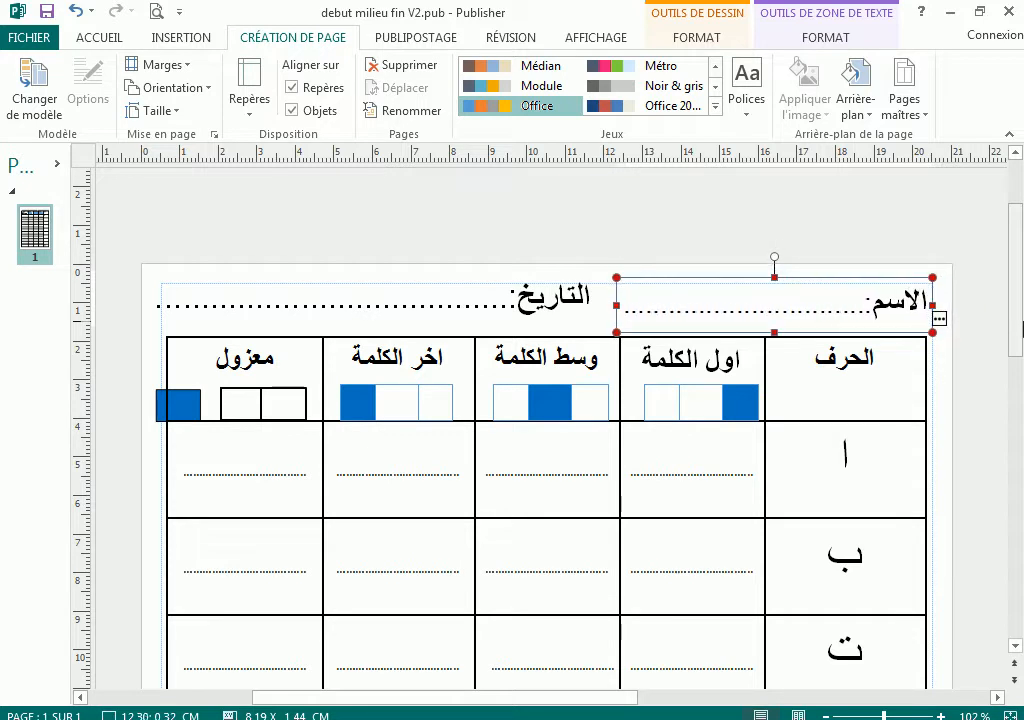
Narrow the التاريخ text box from its left side to about 11.23 cm wide and dismiss the incoming call notification
left_click(476, 290)
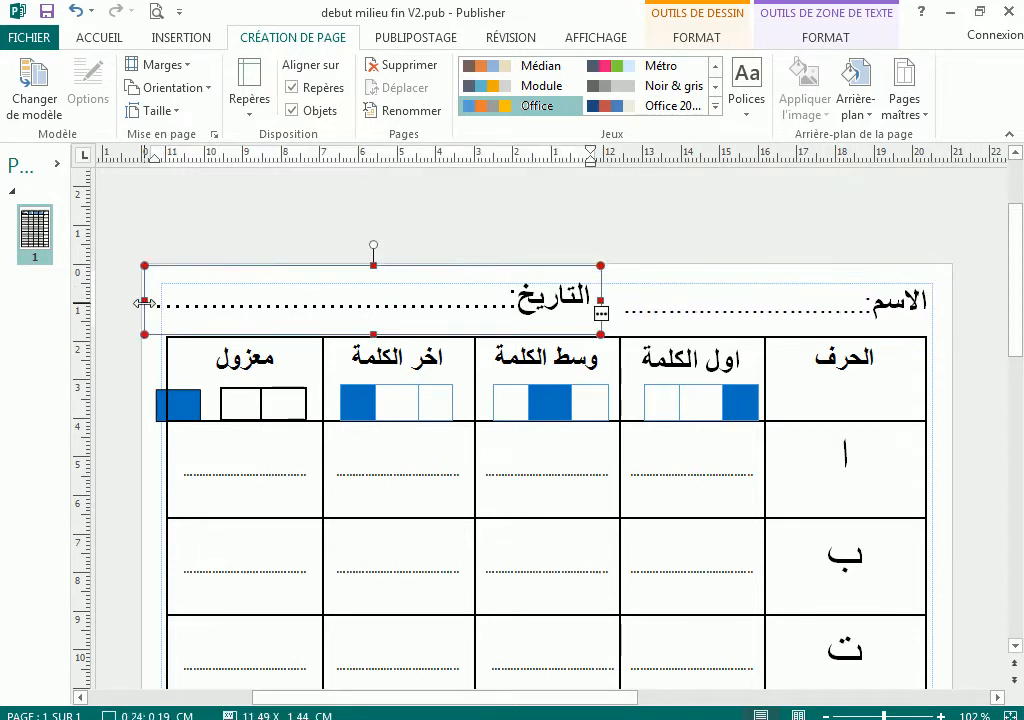
left_click_drag(144, 300, 155, 300)
left_click(472, 295)
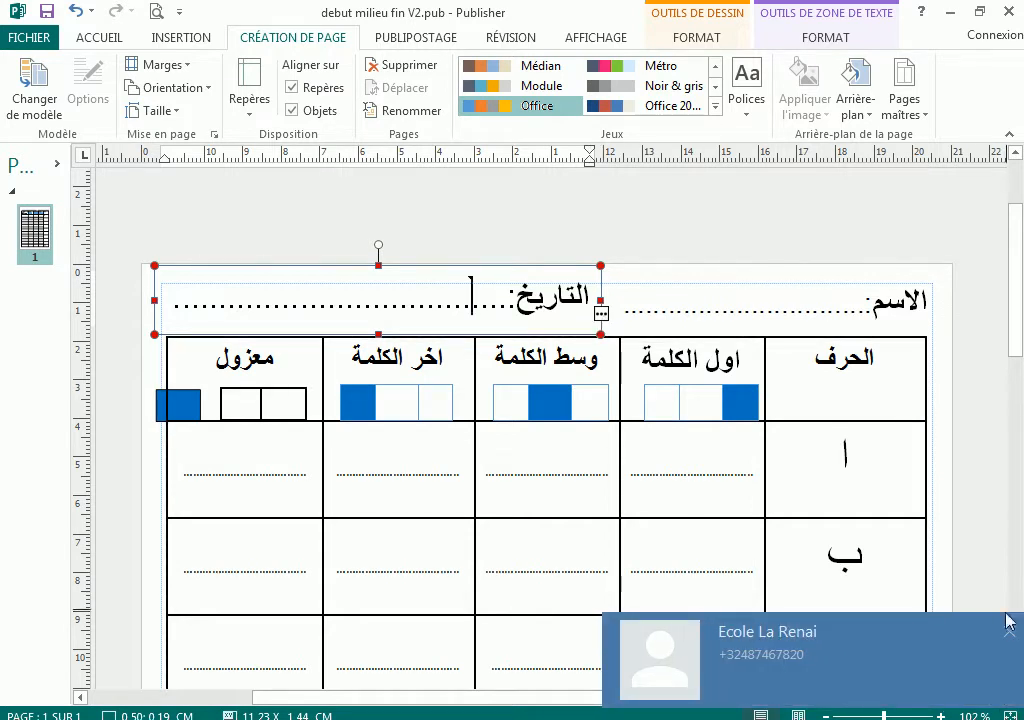
left_click(1008, 633)
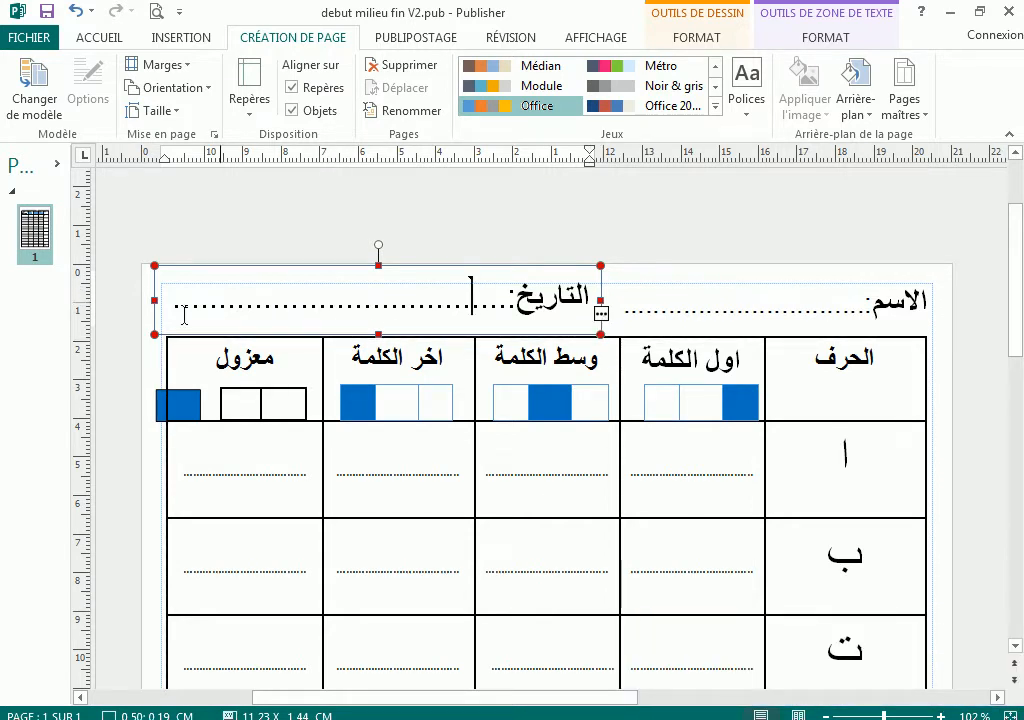
Shorten the dotted line after the التاريخ label by deleting surplus dots
left_click_drag(174, 302, 229, 314)
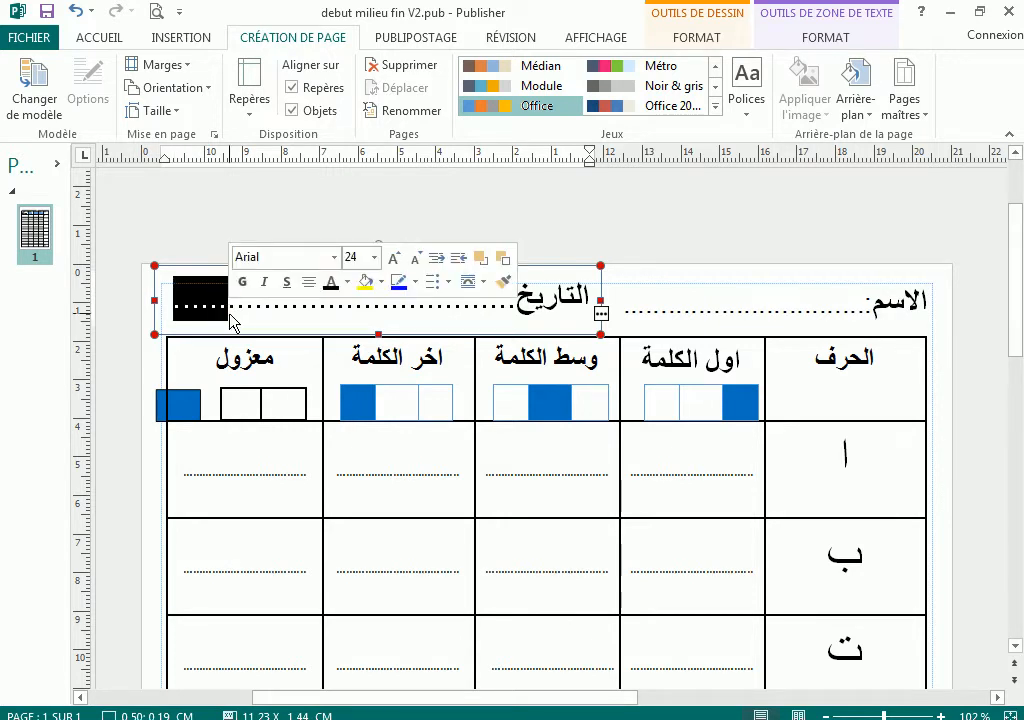
left_click(229, 313)
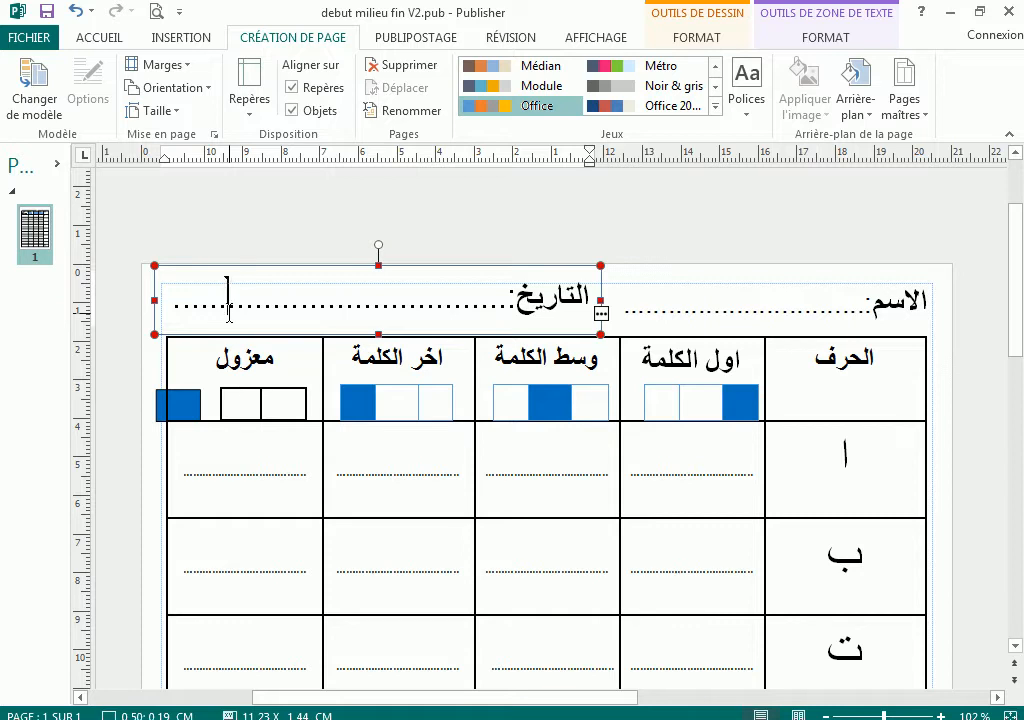
key("BackSpace")
key("BackSpace")
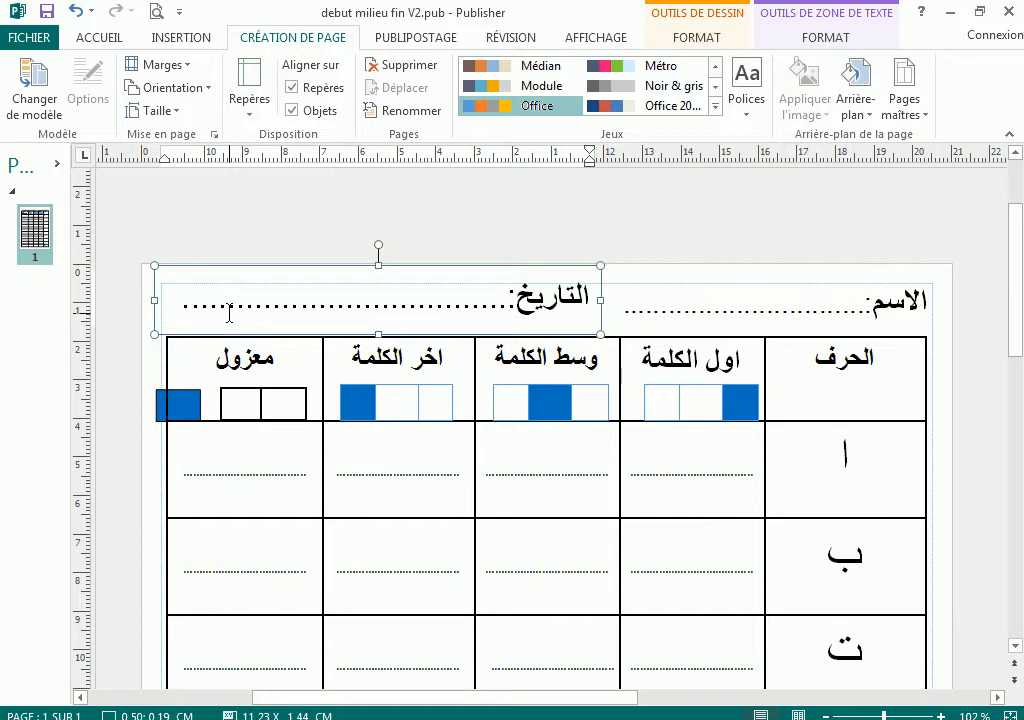
Try to shorten the dotted line after the الاسم label by deleting a few of its dots
left_click(743, 303)
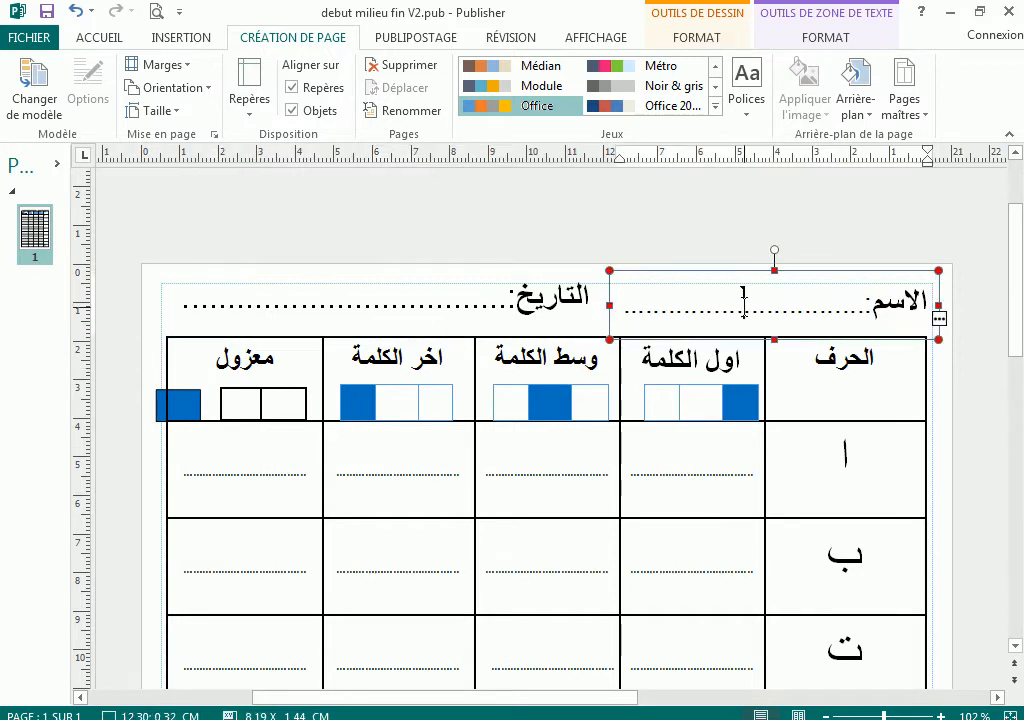
left_click_drag(663, 312, 705, 315)
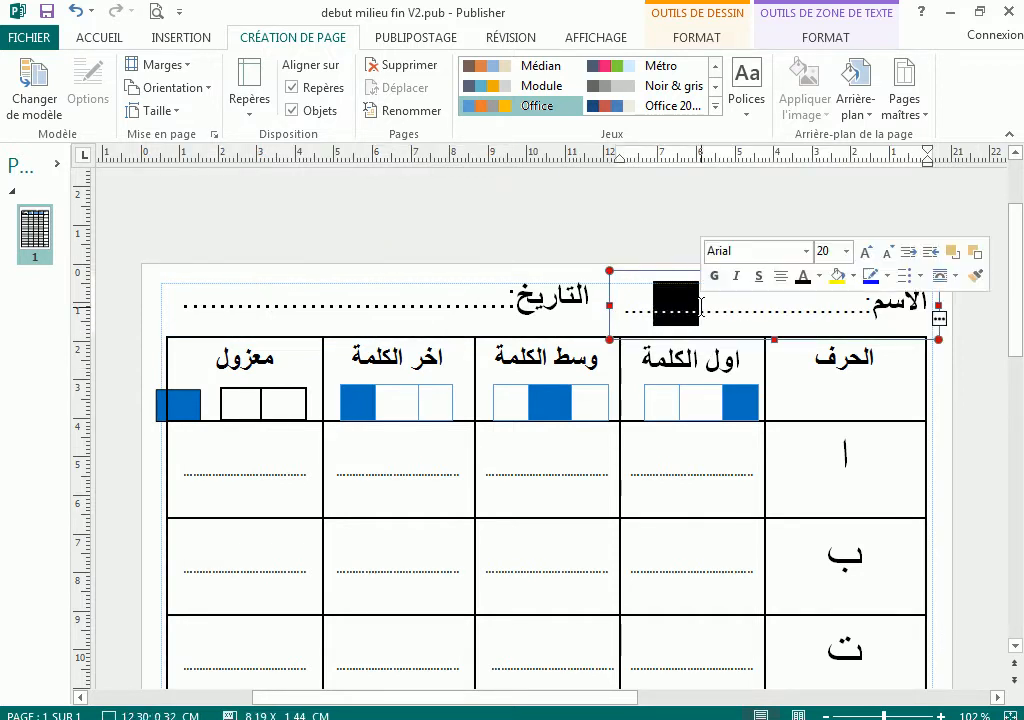
key("BackSpace")
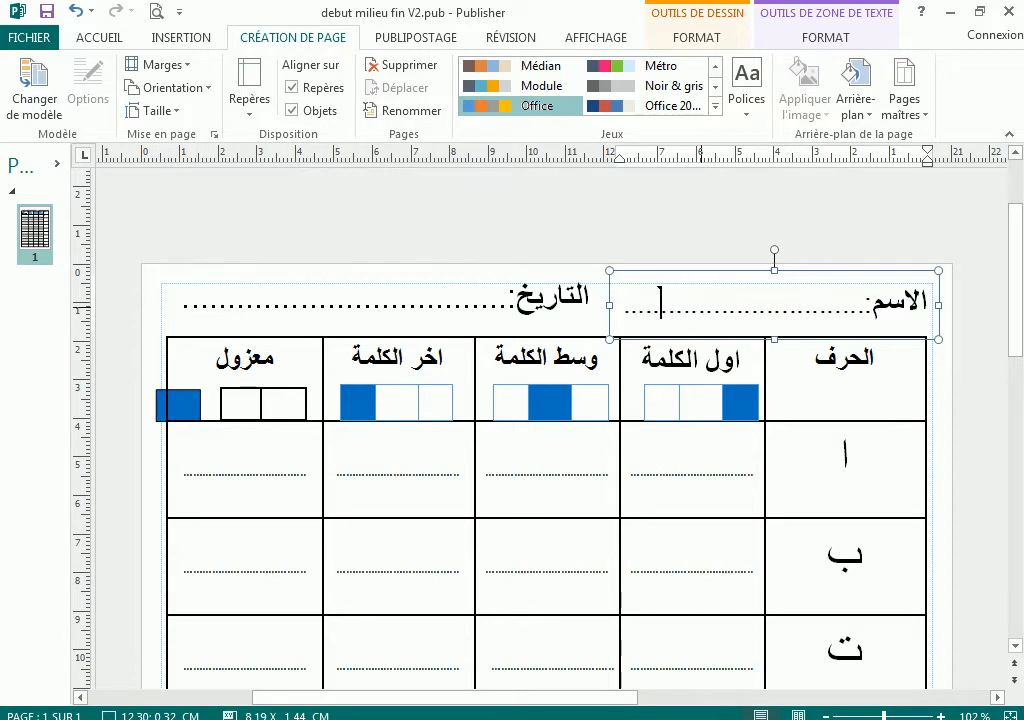
left_click(718, 226)
Nudge the blue rectangle in the معزول header cell to about 0.77; 3.20 cm, beside the two empty boxes
scroll(718, 226, "down", 4)
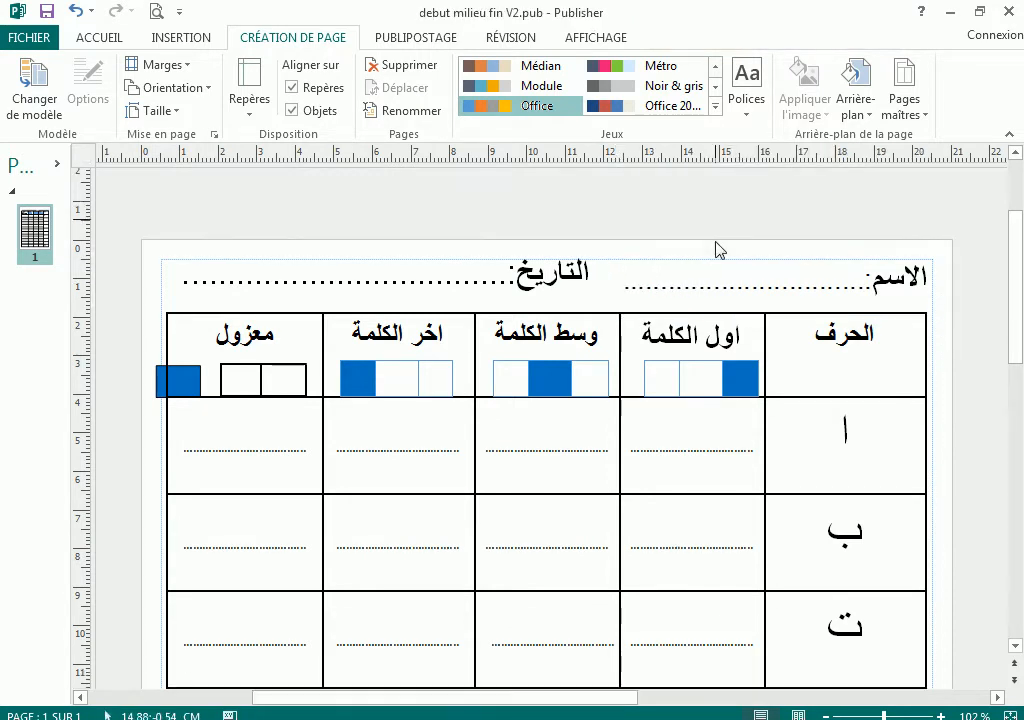
scroll(778, 455, "down", 13)
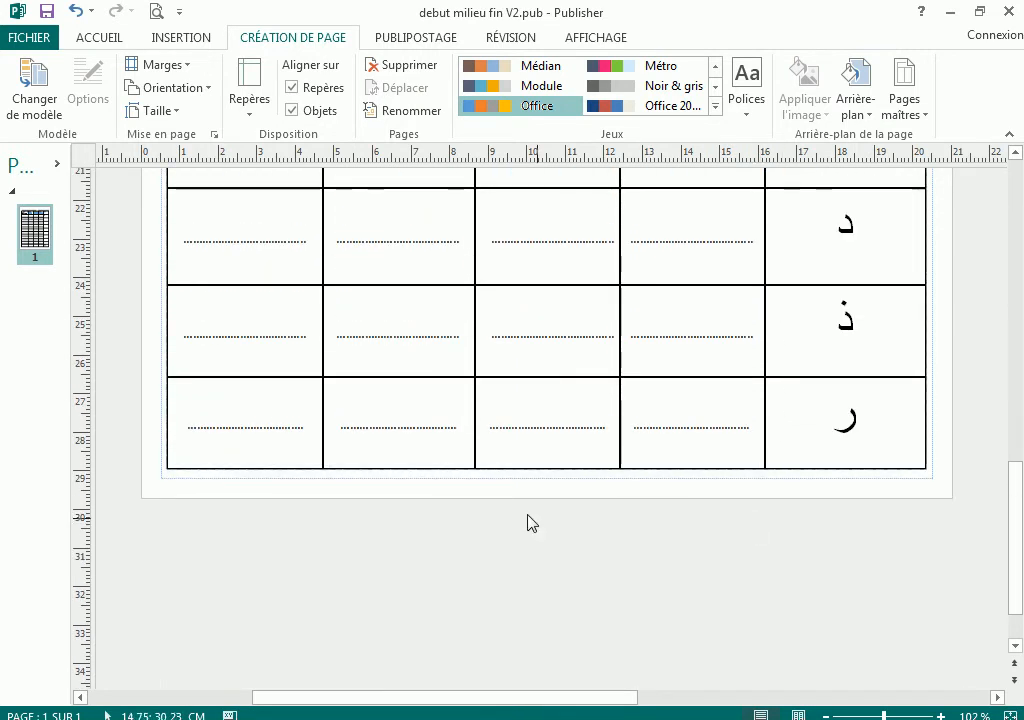
scroll(336, 448, "up", 15)
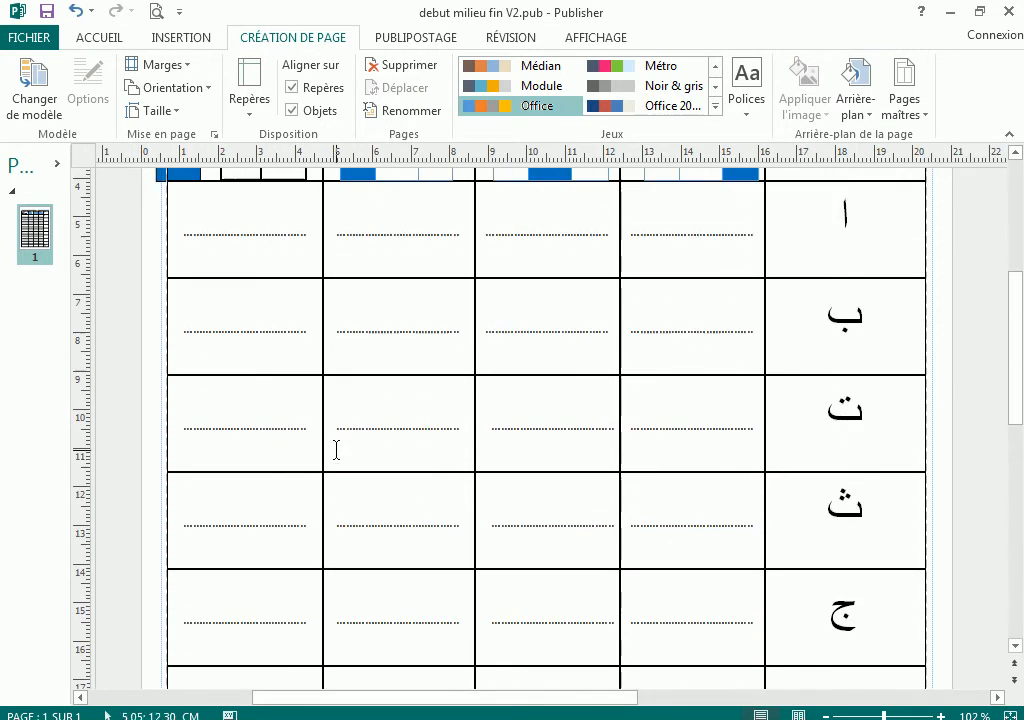
left_click(180, 382)
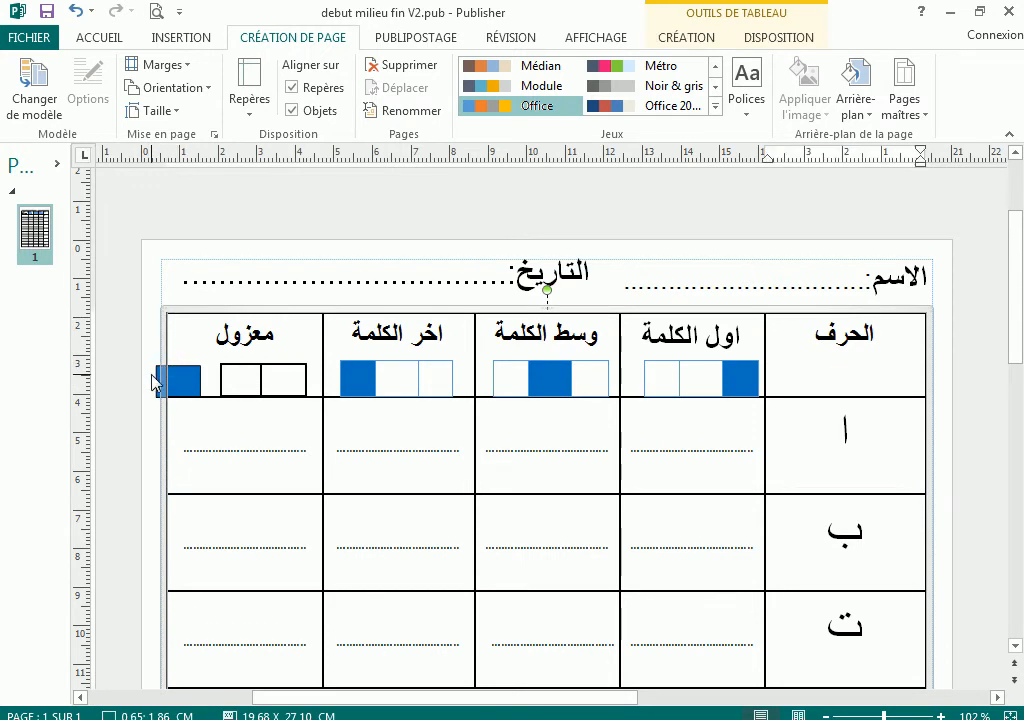
left_click(157, 378)
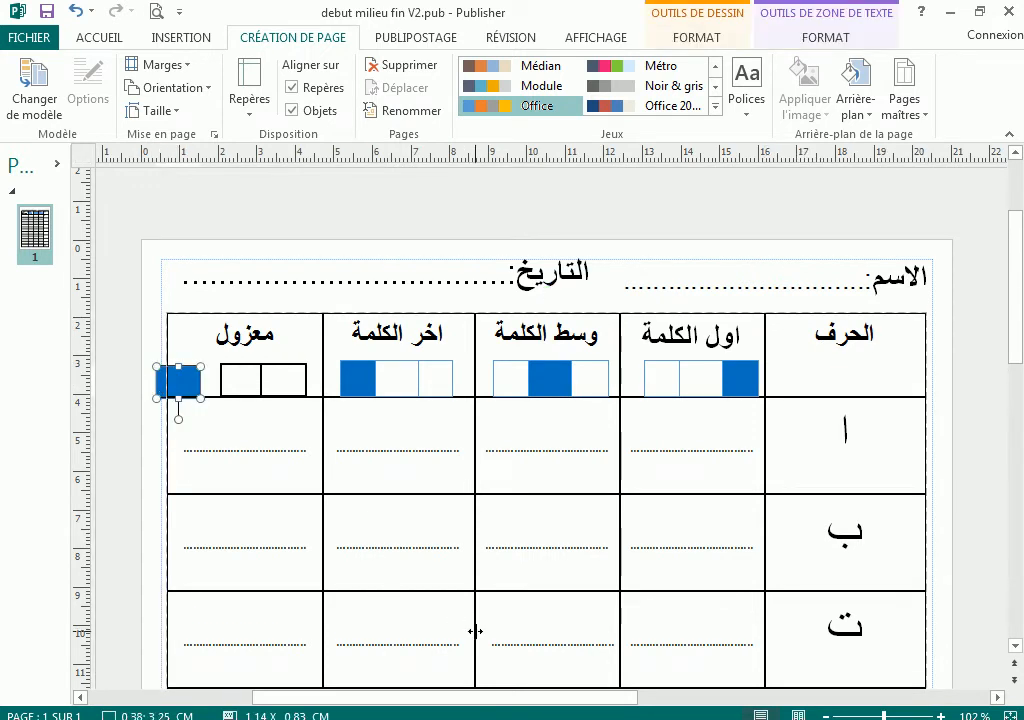
key("alt+Right")
key("alt+Right")
key("alt+Right")
key("alt+Right")
key("alt+Right")
key("alt+Right")
key("alt+Right")
key("alt+Right")
key("alt+Right")
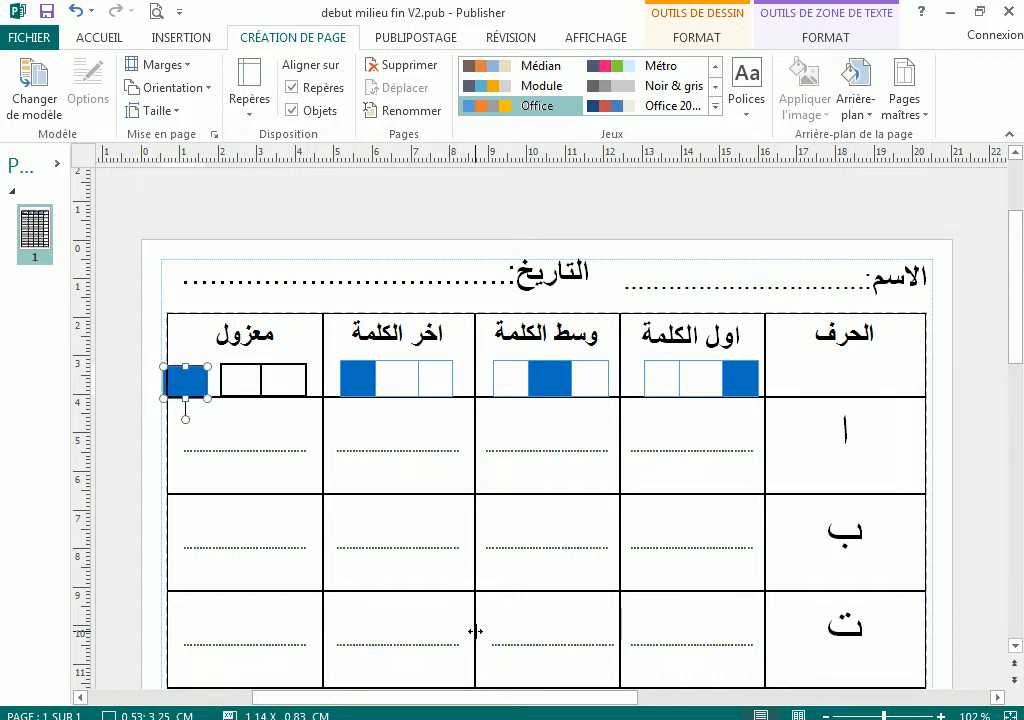
key("alt+Right")
key("alt+Right")
key("alt+Right")
key("alt+Right")
key("alt+Right")
key("alt+Right")
key("alt+Right")
key("alt+Right")
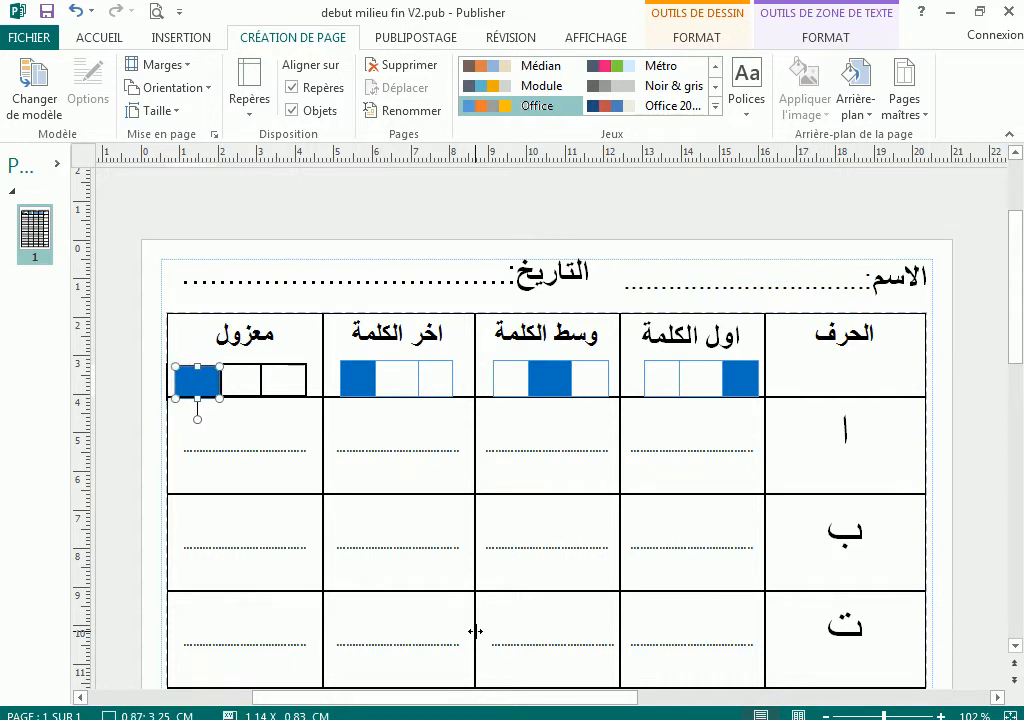
key("alt+Left")
key("alt+Left")
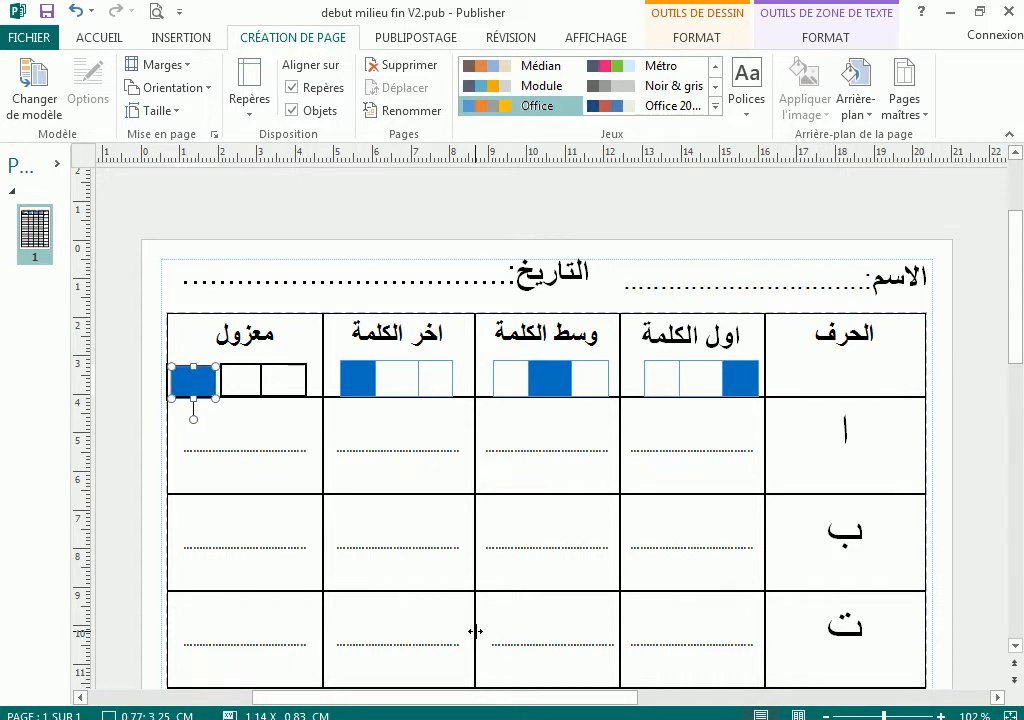
key("alt+Up")
key("alt+Up")
key("alt+Up")
key("alt+Up")
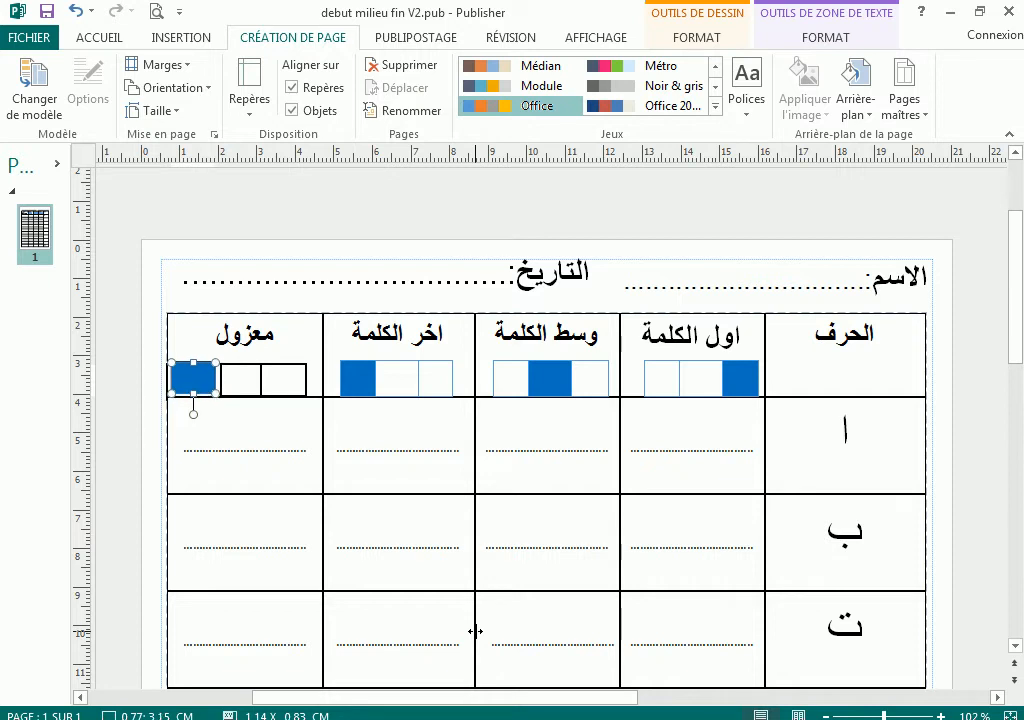
key("alt+Down")
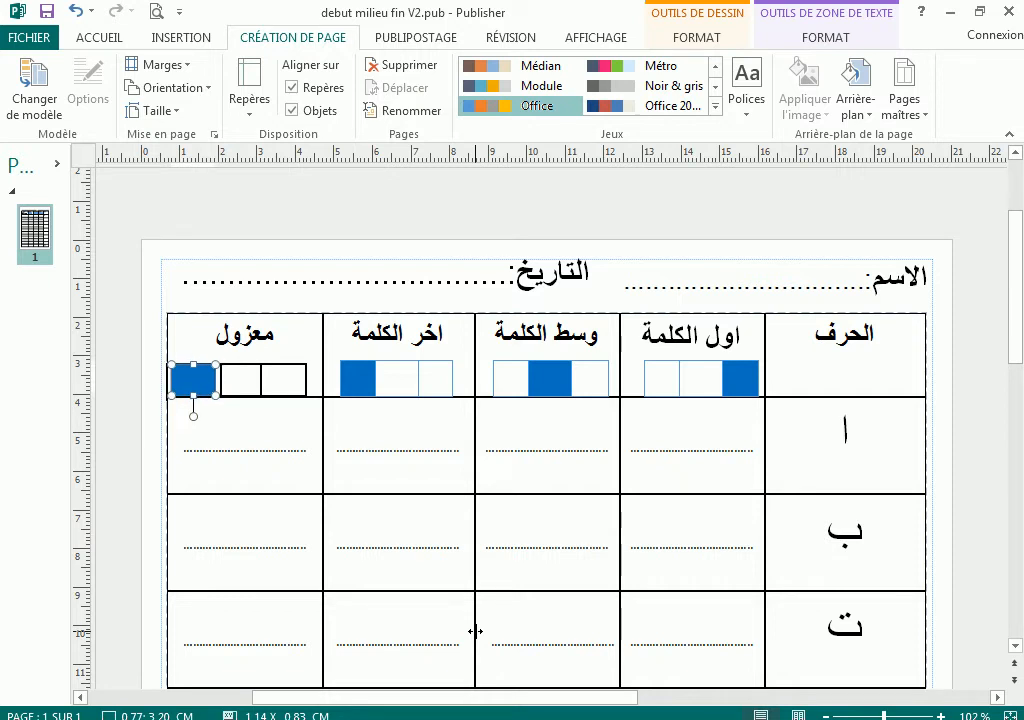
Copy the three-box position diagram under اخر الكلمة and paste a duplicate above the page
left_click(378, 368)
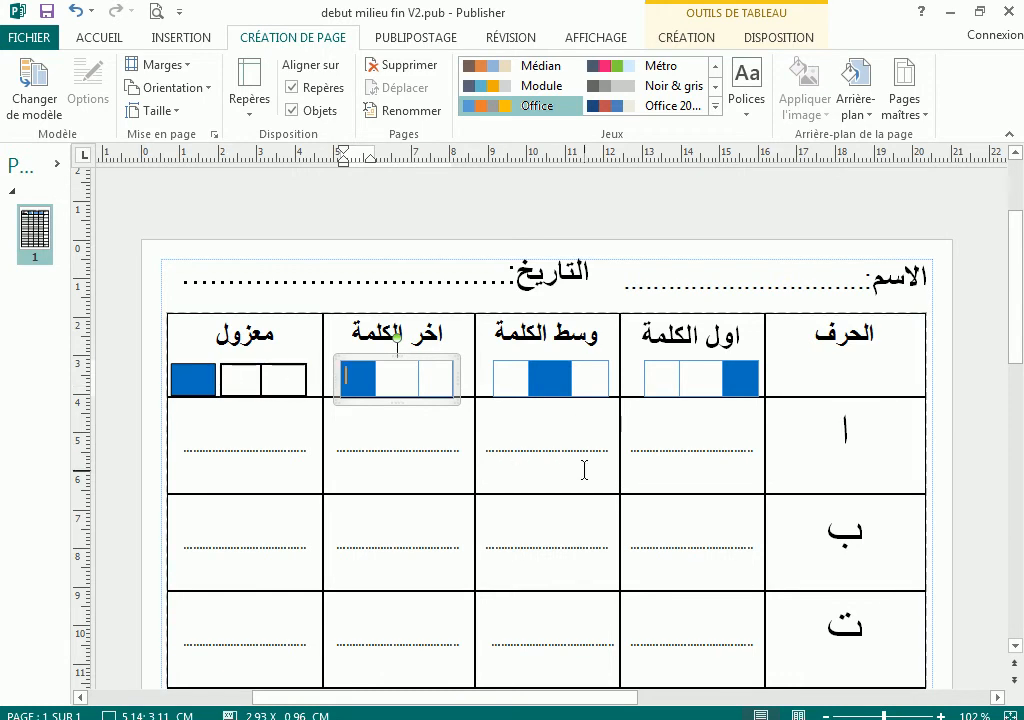
right_click(450, 362)
left_click(487, 404)
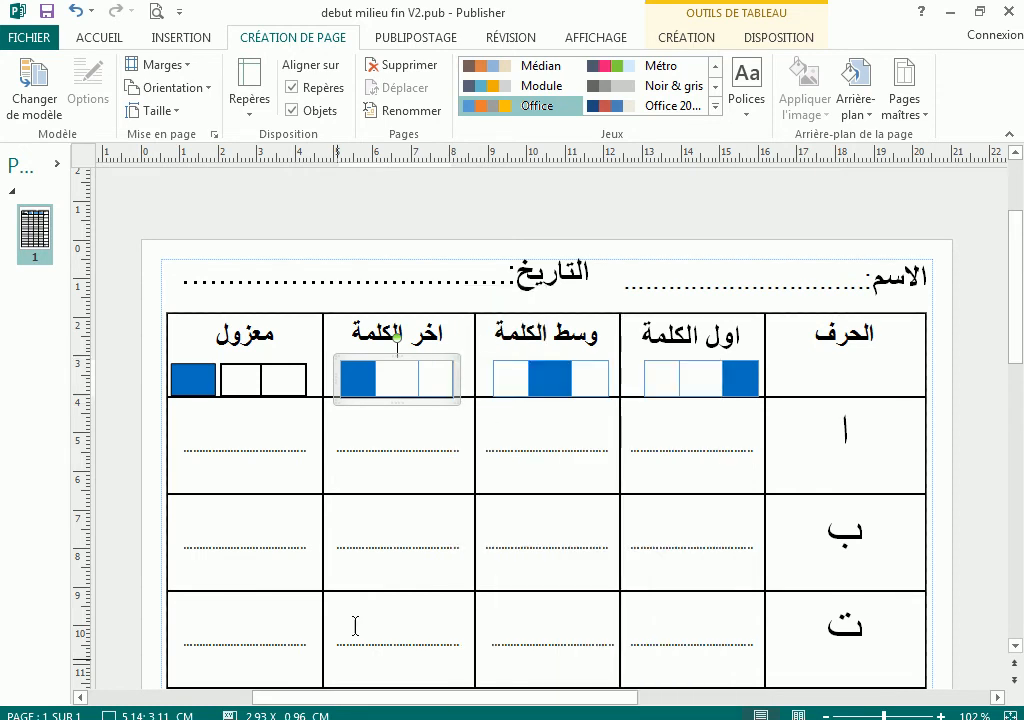
right_click(604, 205)
left_click(646, 262)
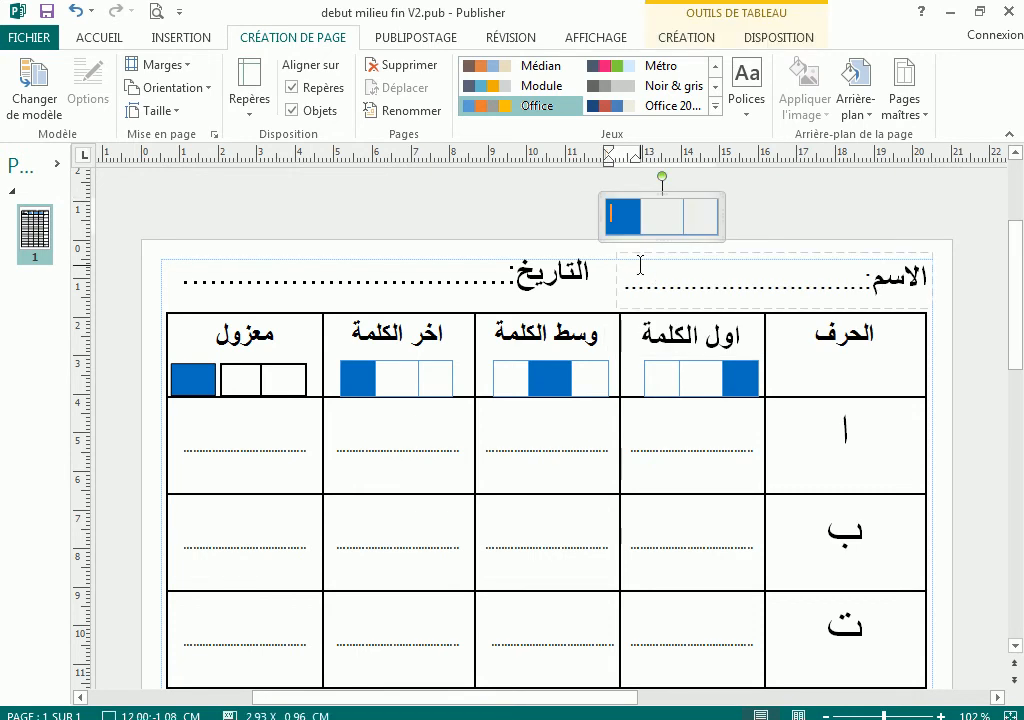
Move the duplicated three-box diagram off the page into the empty area left of the letter table
left_click_drag(631, 213, 252, 195)
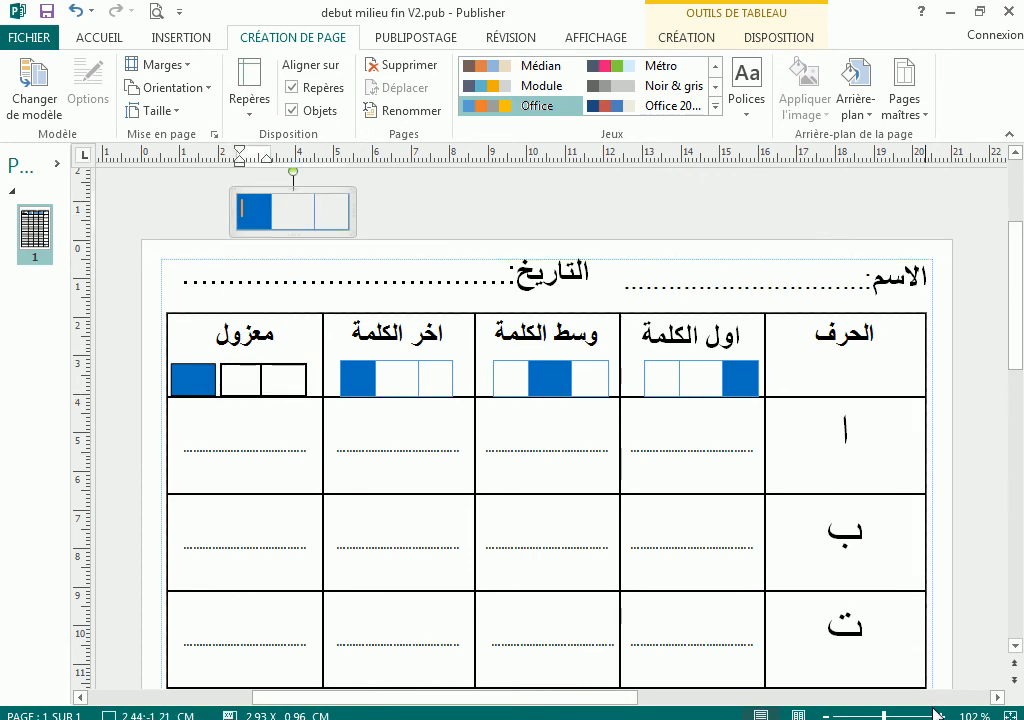
left_click(826, 716)
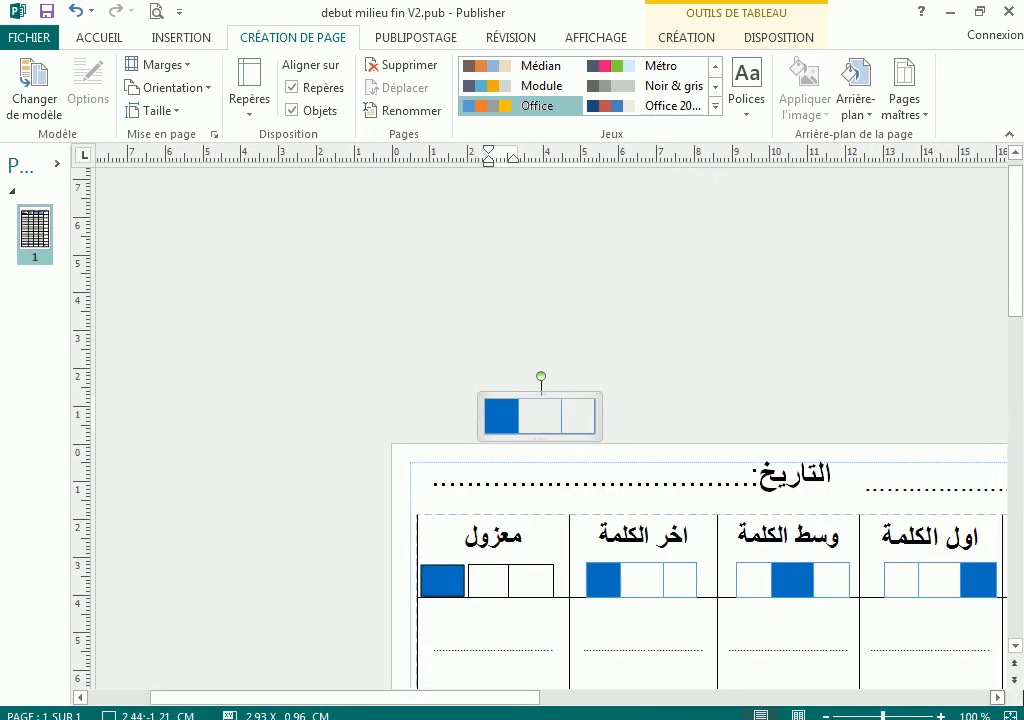
left_click(1015, 645)
left_click(1015, 645)
left_click_drag(546, 242, 245, 496)
left_click(1008, 632)
left_click(254, 512)
mouse_move(242, 497)
left_mouse_down()
mouse_move(489, 549)
mouse_move(238, 499)
left_mouse_up()
left_click(329, 621)
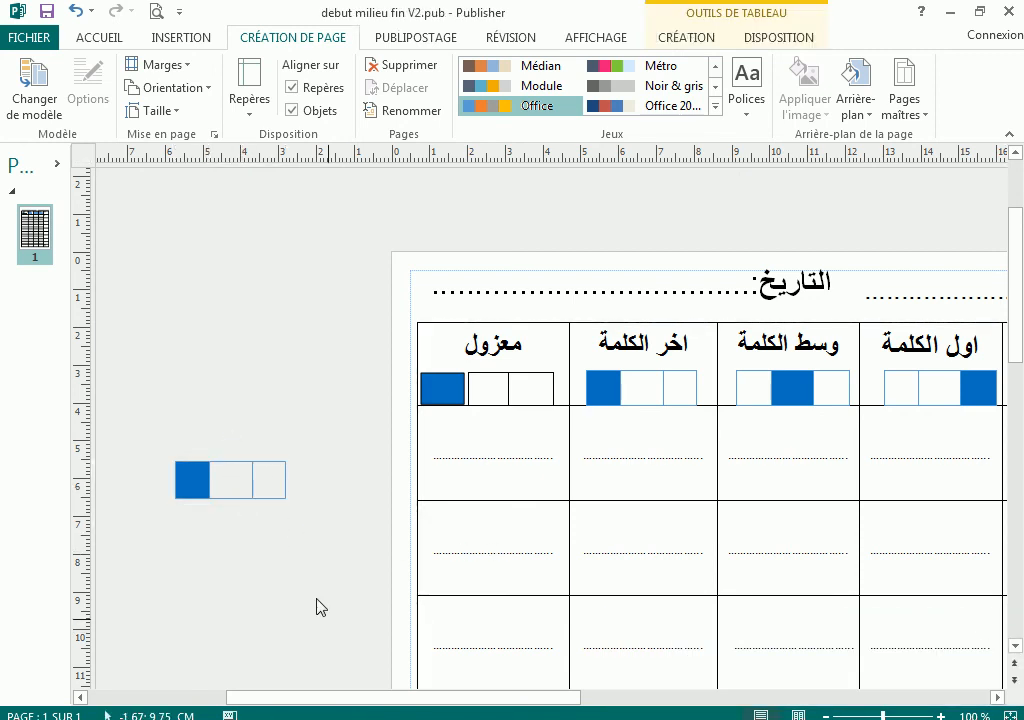
Open the print preview to examine the page layout
left_click(157, 12)
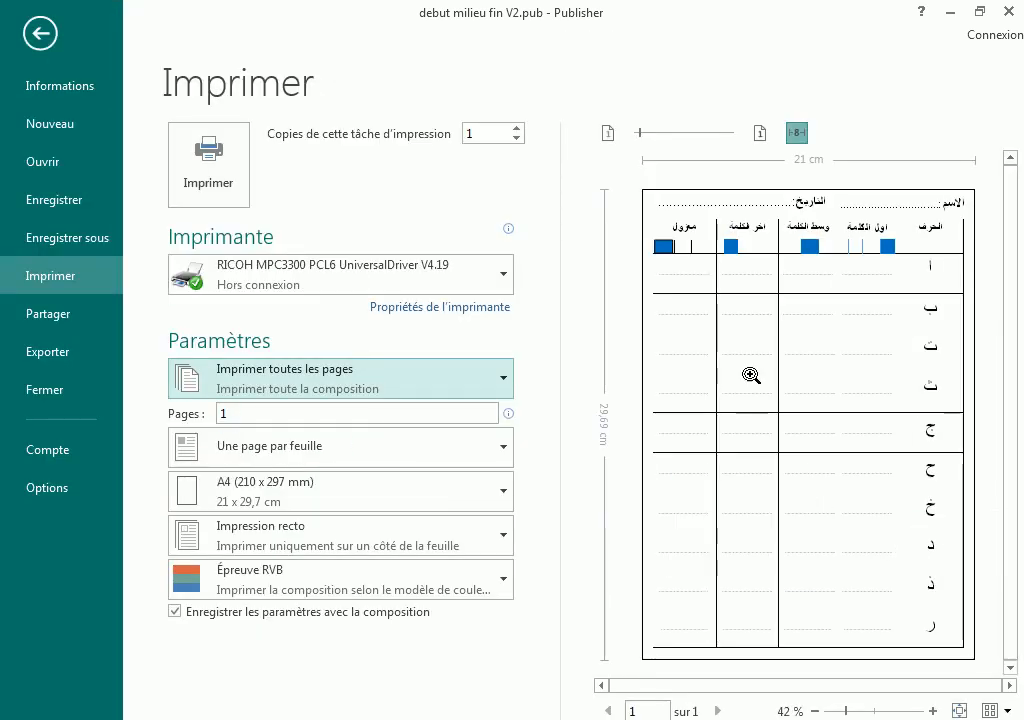